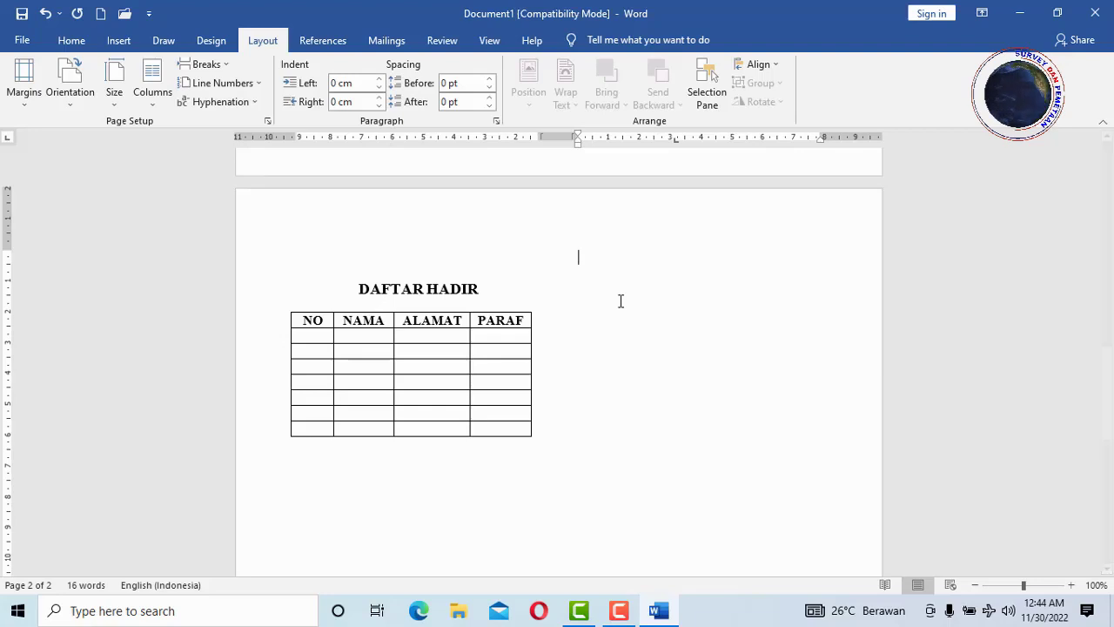
Copy the bold DAFTAR HADIR heading and paste it into the right column.
drag(357, 288, 480, 288)
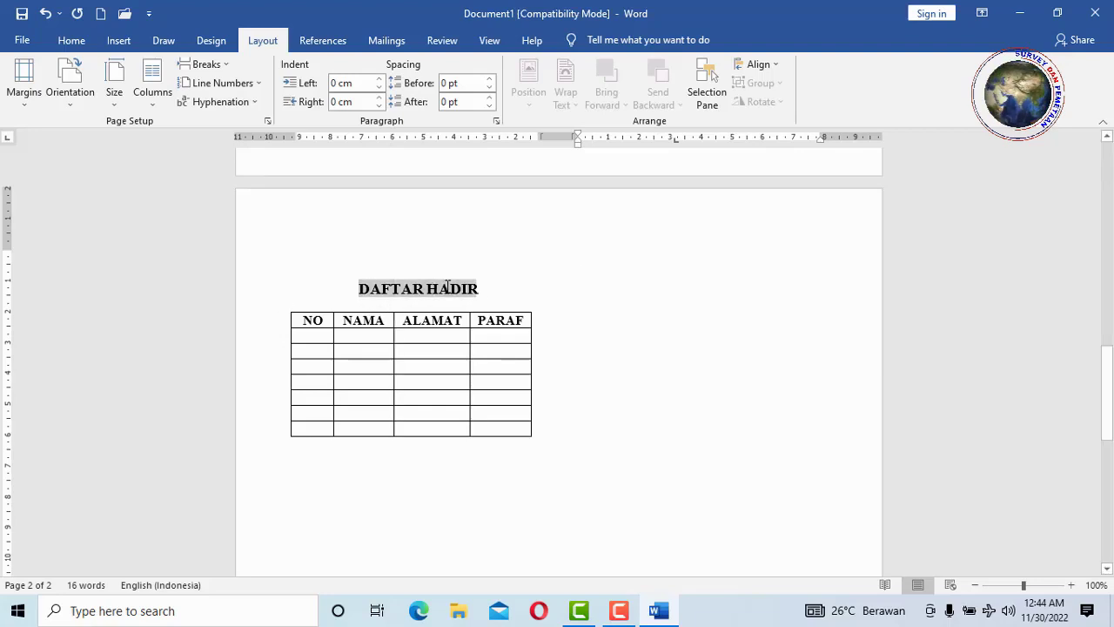
right_click(459, 287)
click(487, 318)
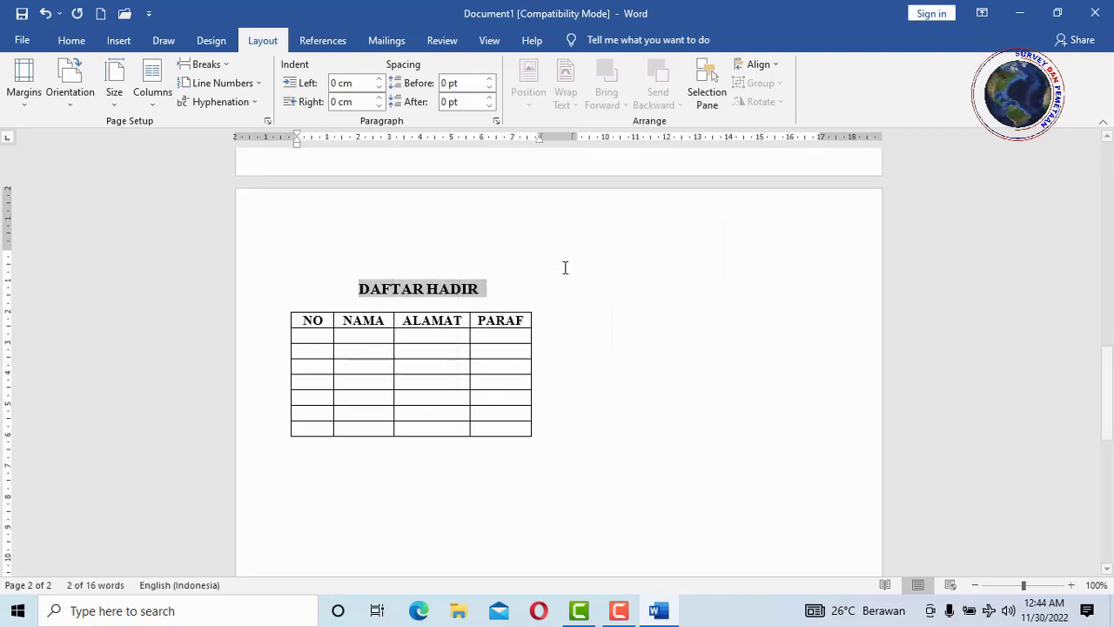
click(601, 258)
right_click(601, 259)
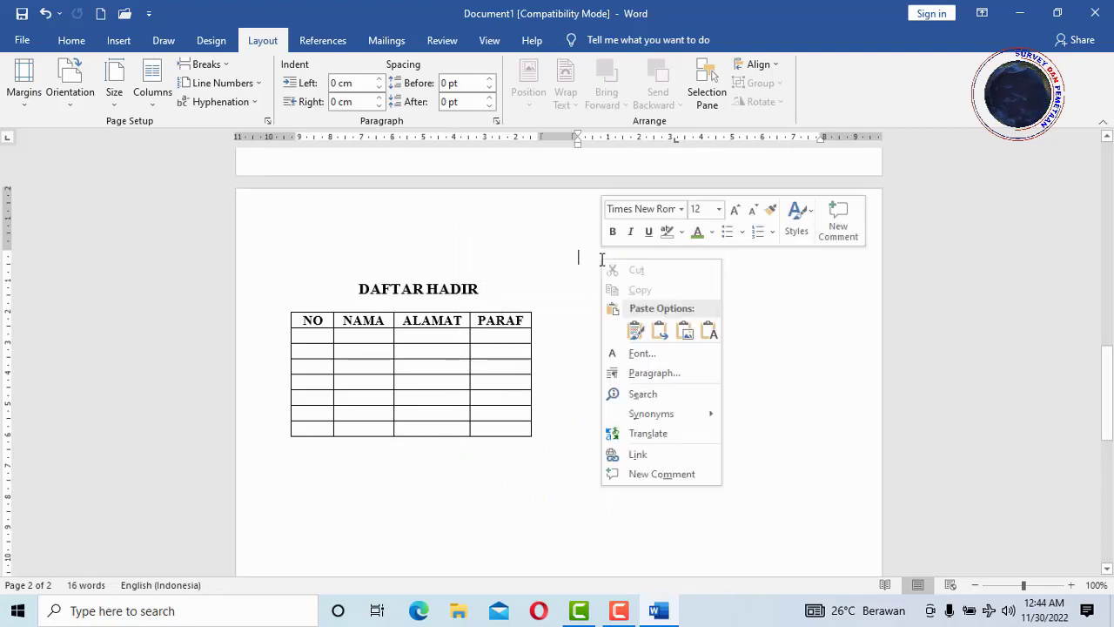
click(636, 331)
mouse_move(370, 315)
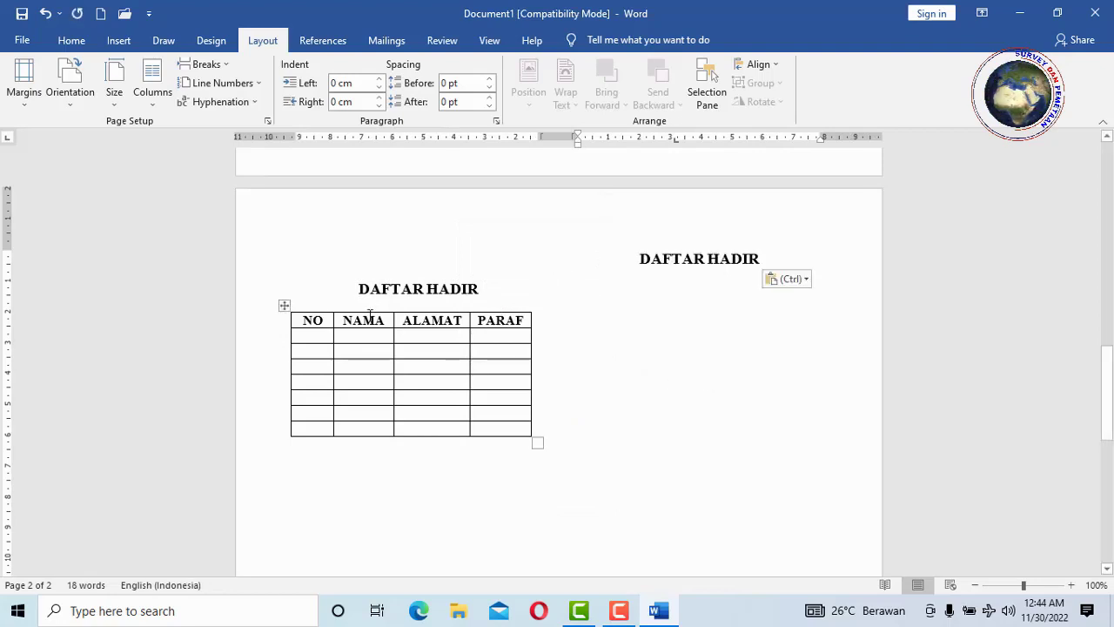
Copy the NO/NAMA/ALAMAT/PARAF attendance table and paste it beneath the right-hand heading.
drag(314, 327, 505, 427)
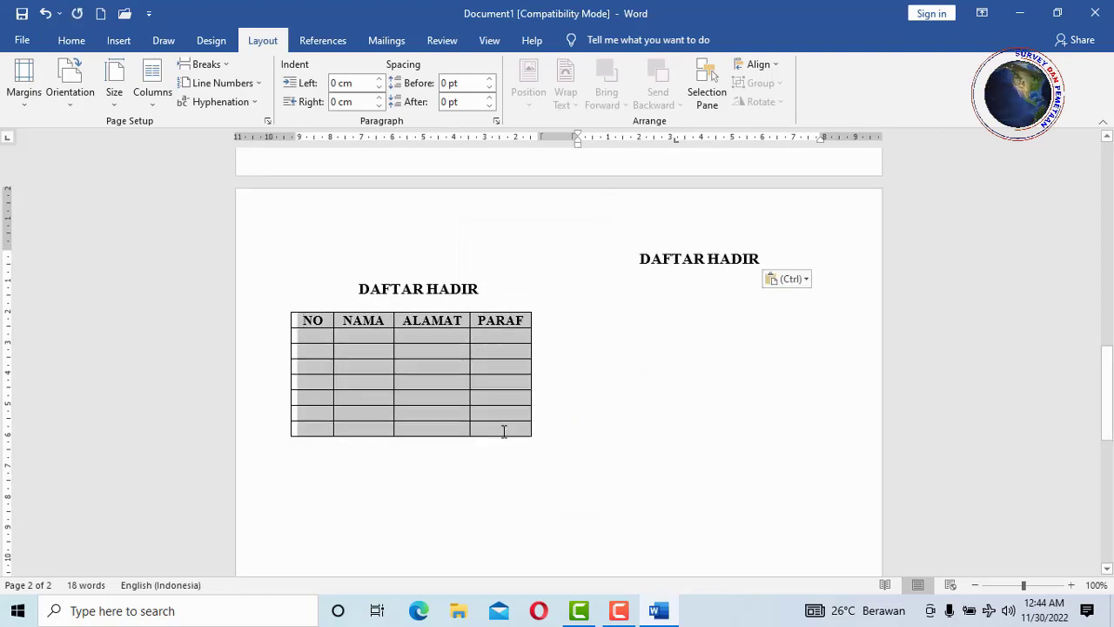
right_click(502, 331)
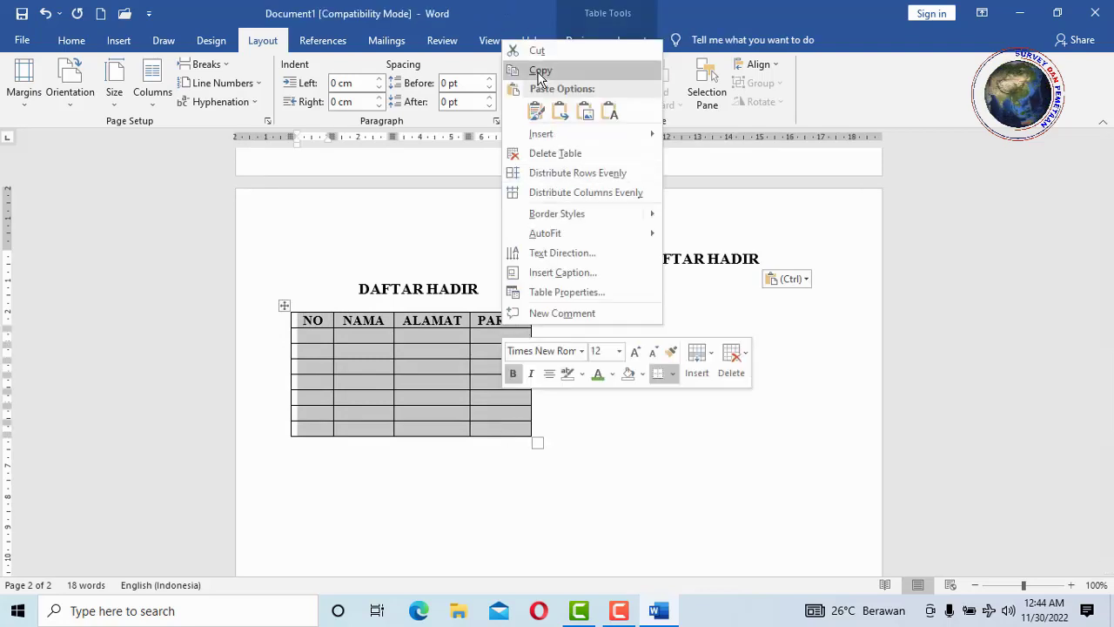
click(601, 70)
click(648, 309)
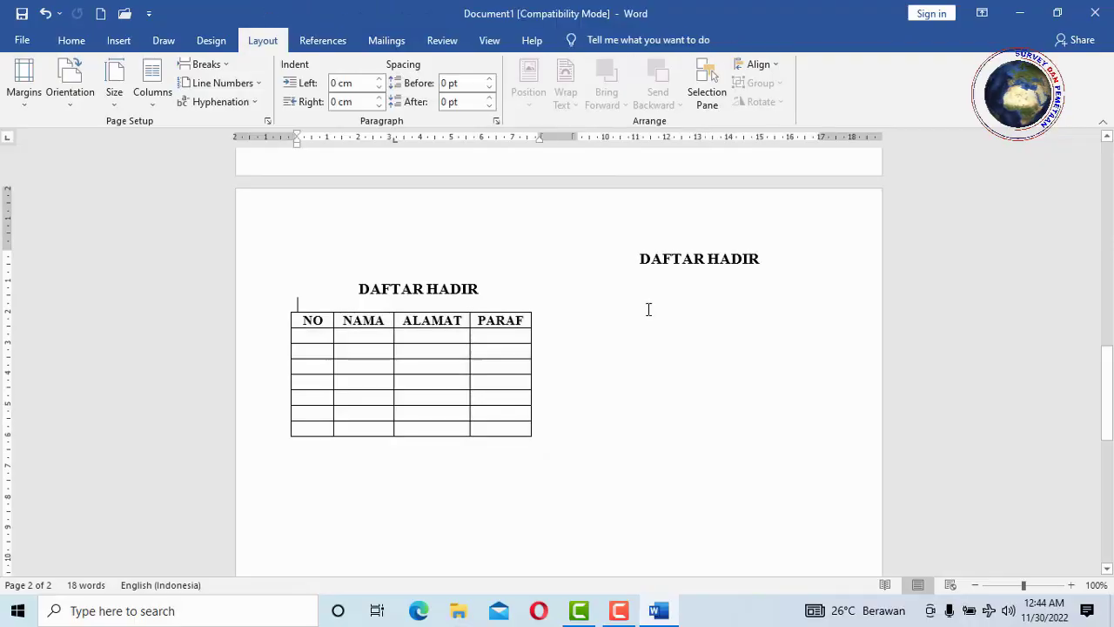
click(773, 264)
right_click(700, 296)
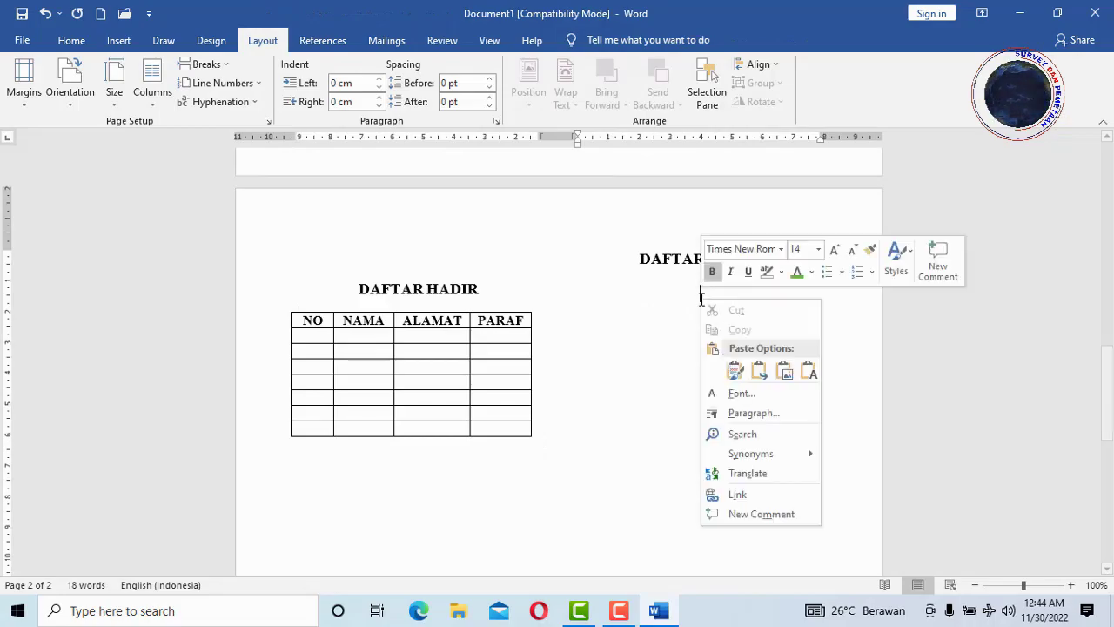
click(734, 371)
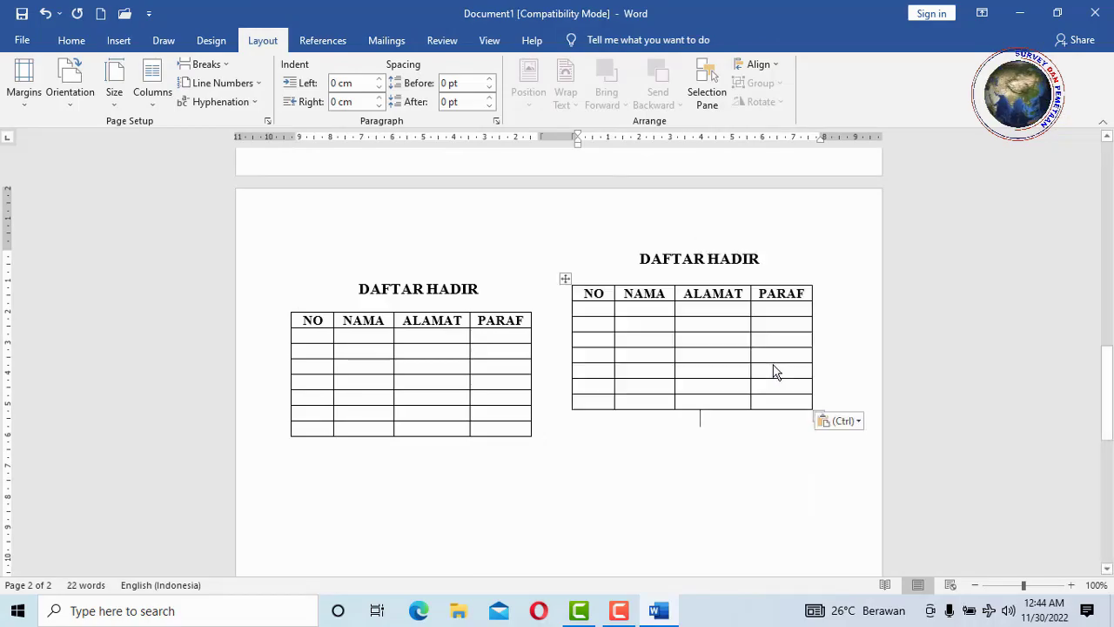
click(496, 255)
key(Delete)
key(Delete)
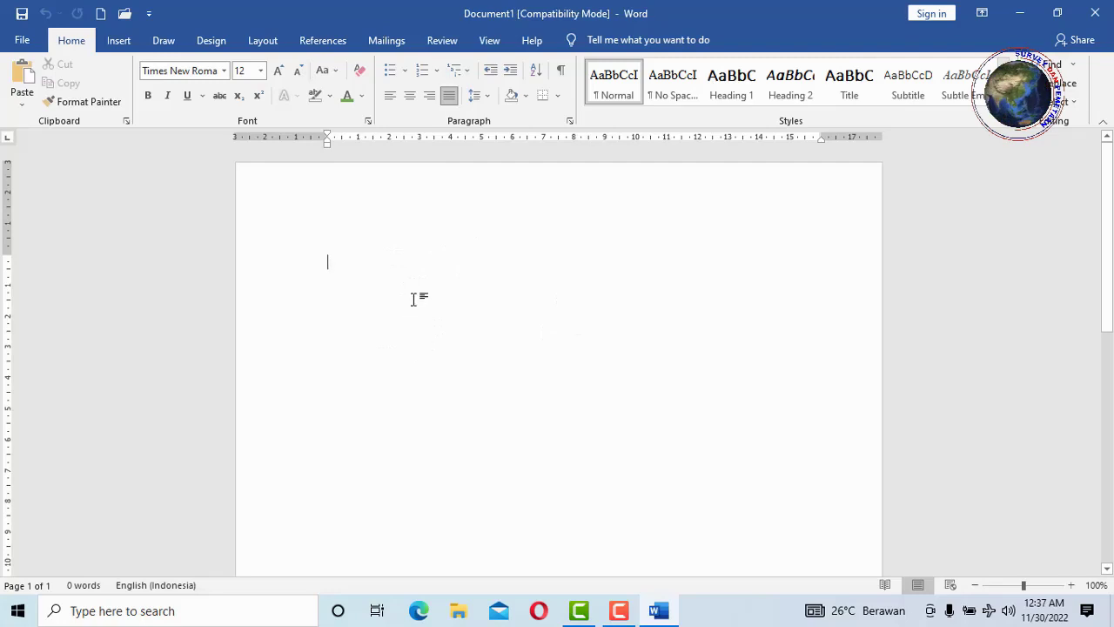
Check the paper size and keep the page in portrait orientation.
click(262, 43)
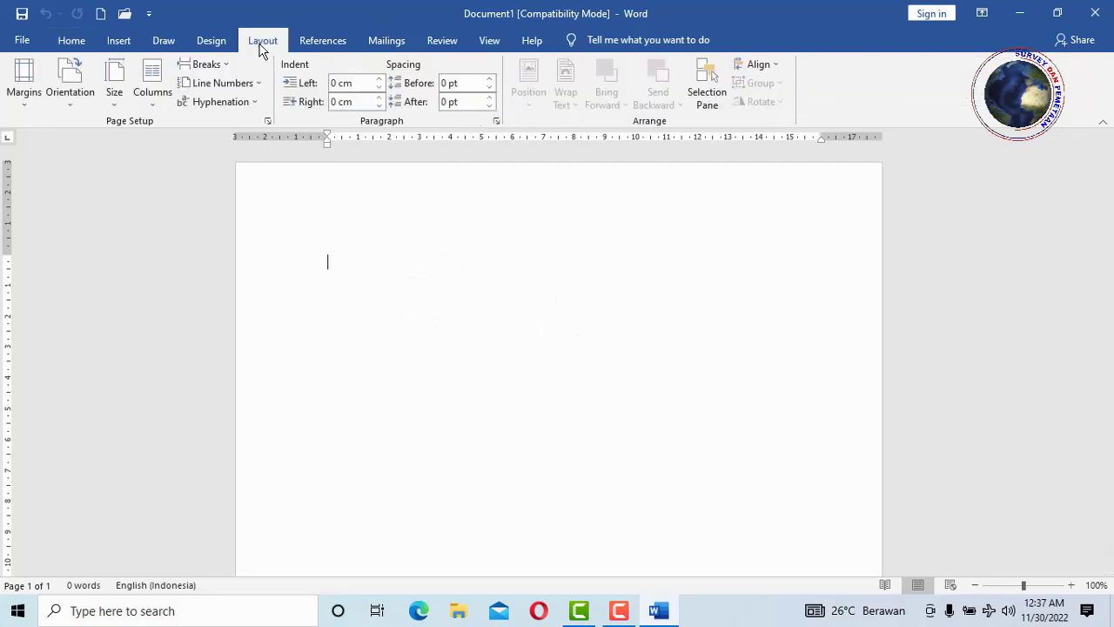
click(119, 105)
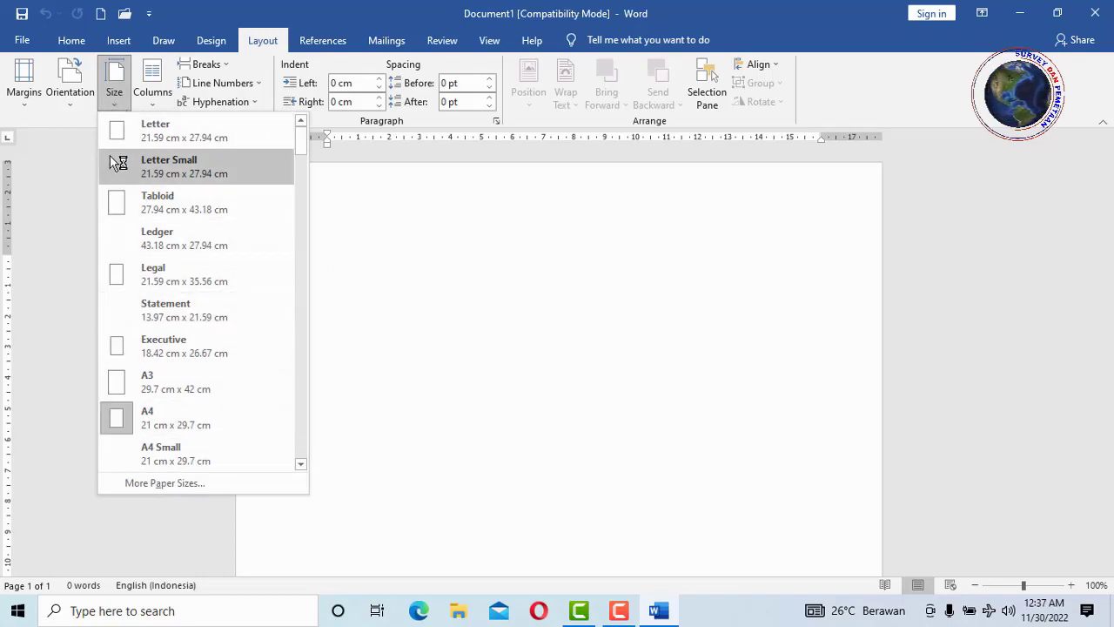
click(75, 103)
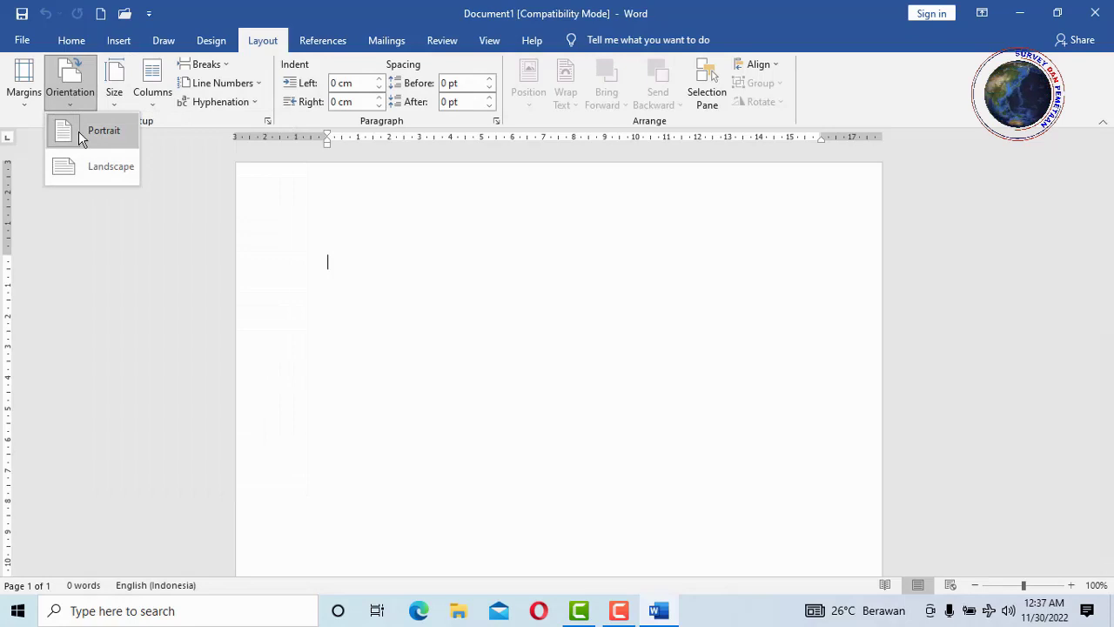
click(80, 77)
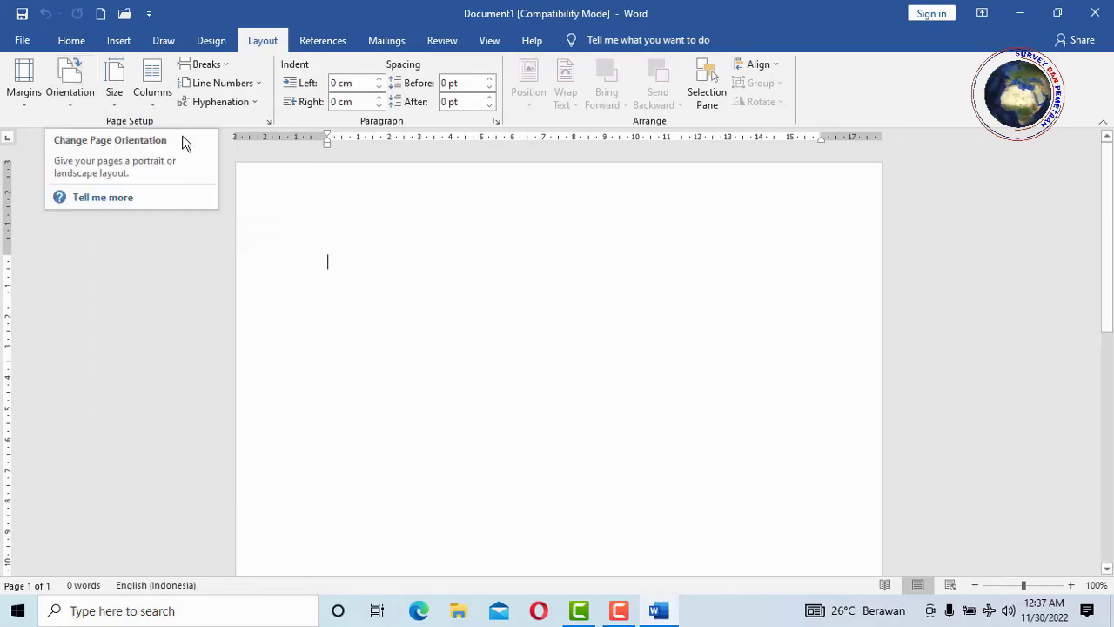
In Page Setup, set the top, left, bottom and right margins to 2.
click(268, 122)
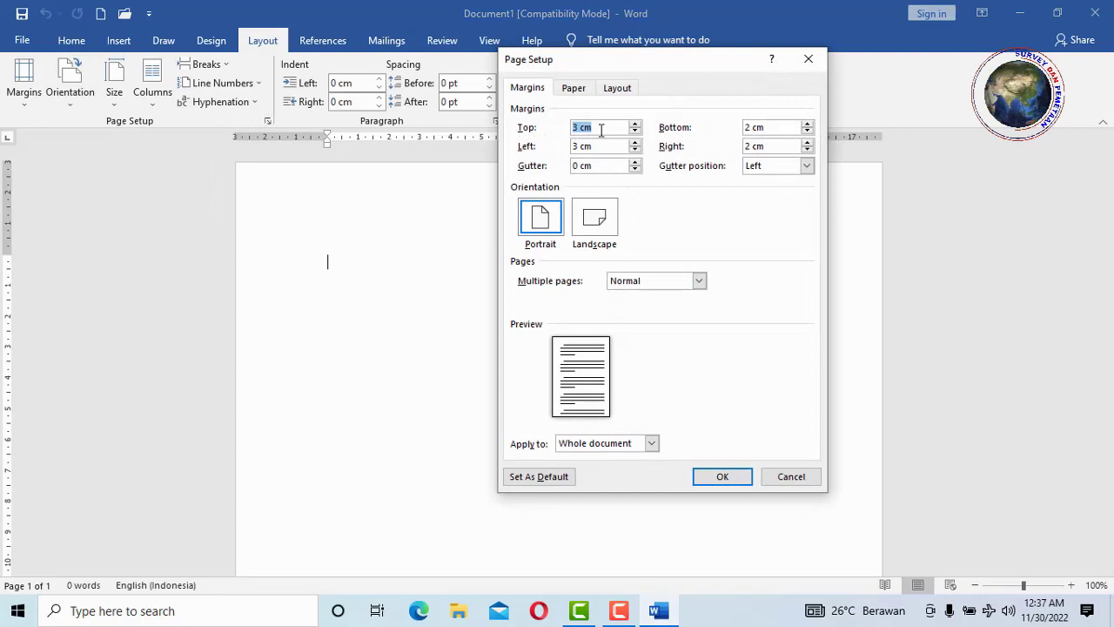
text(2)
key(Tab)
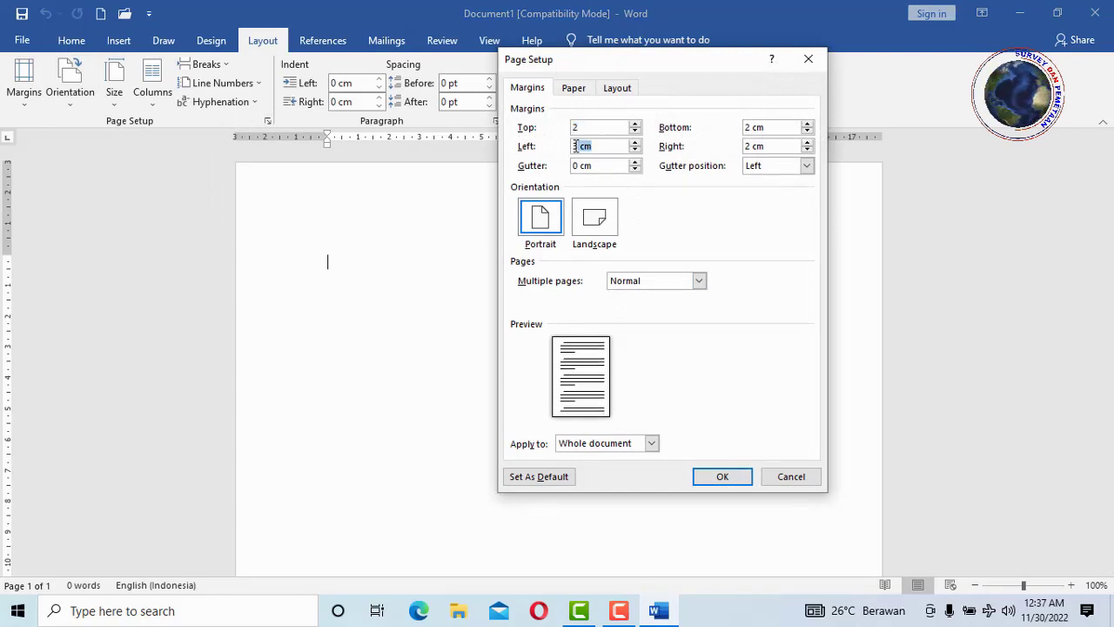
text(32)
double_click(593, 145)
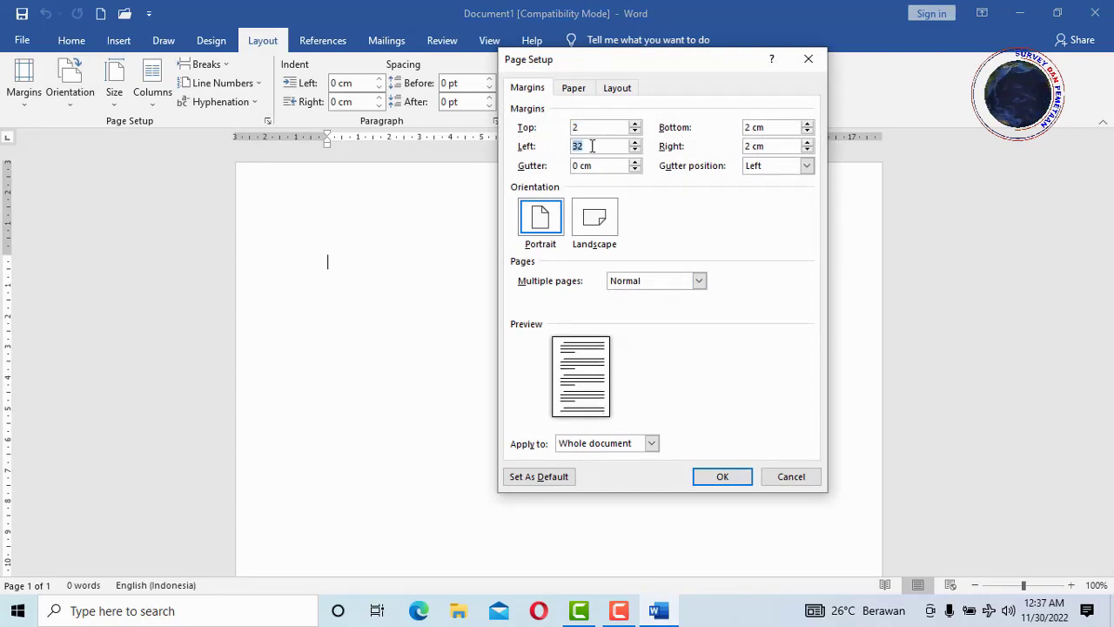
text(2)
double_click(764, 127)
text(2)
double_click(753, 146)
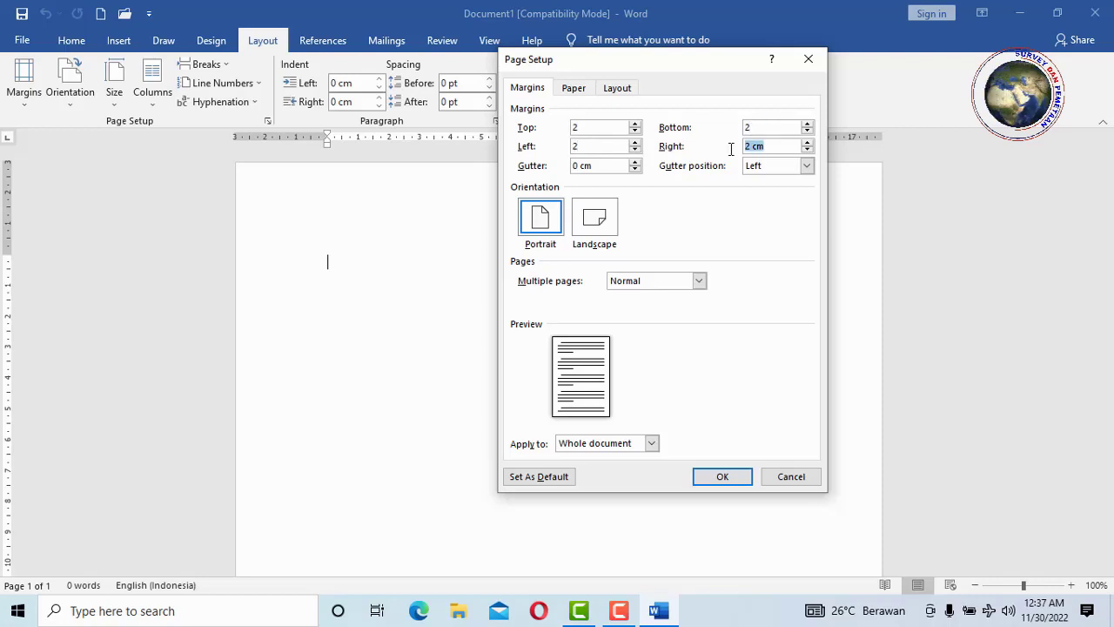
text(2)
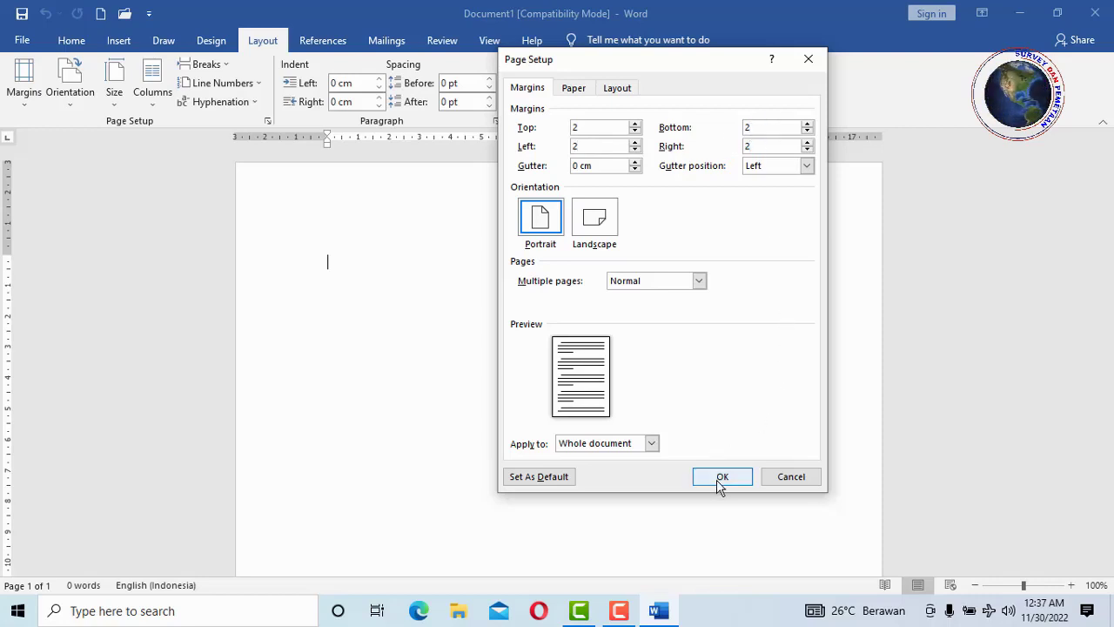
click(721, 480)
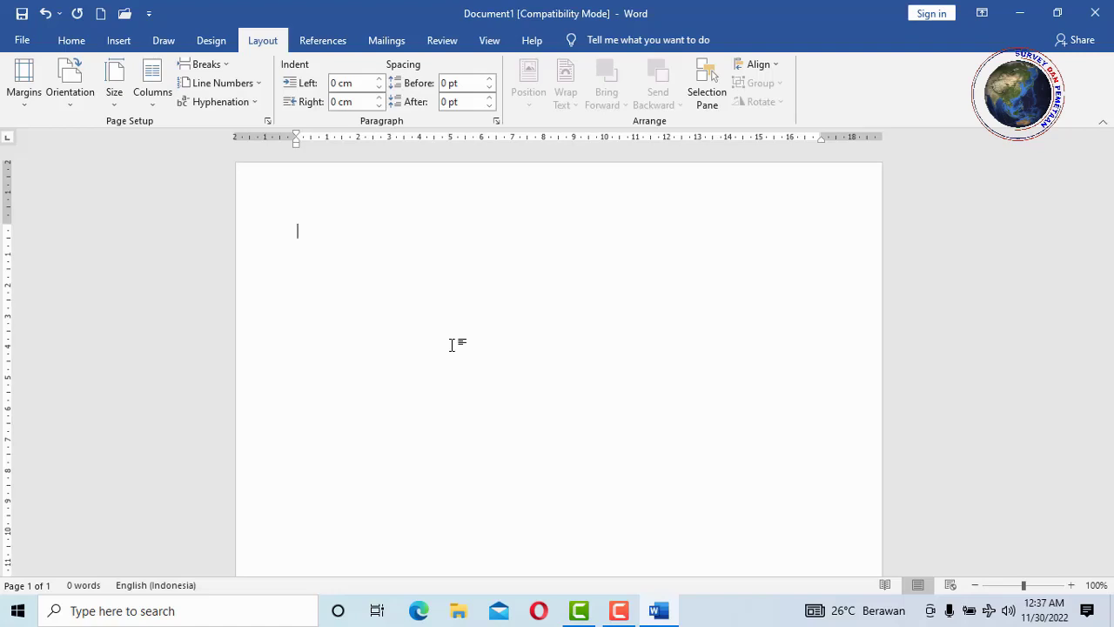
click(558, 231)
Type 'AFTAR HADIR' to complete the DAFTAR HADIR heading at the top of the page.
text(DAFTA)
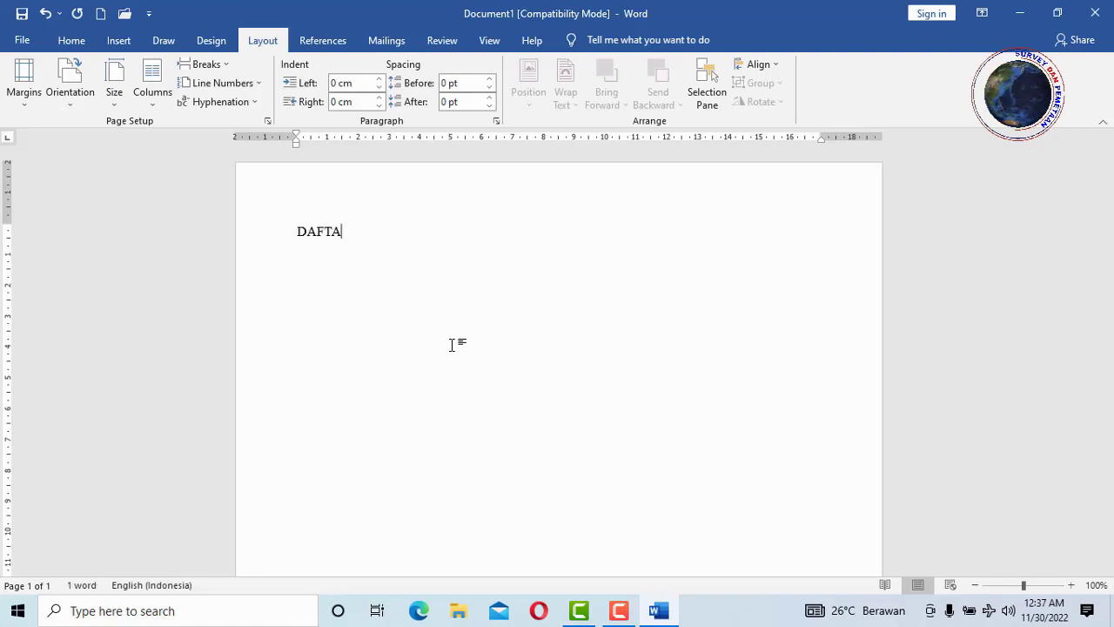
text(R HADIR)
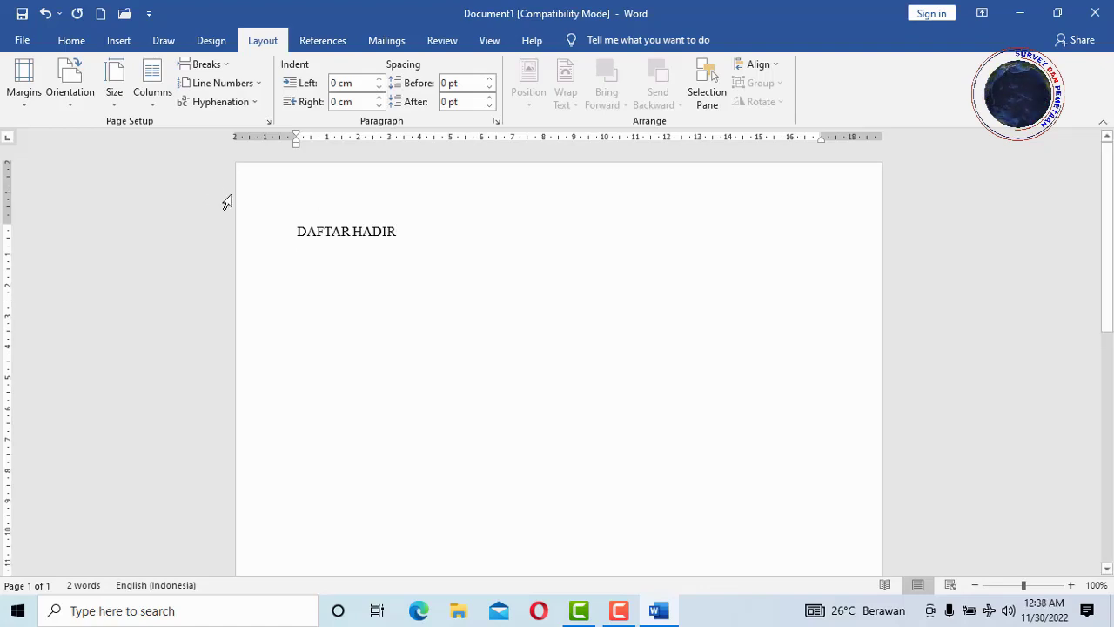
Insert a 4-column by 8-row table from the Insert Table grid.
click(114, 48)
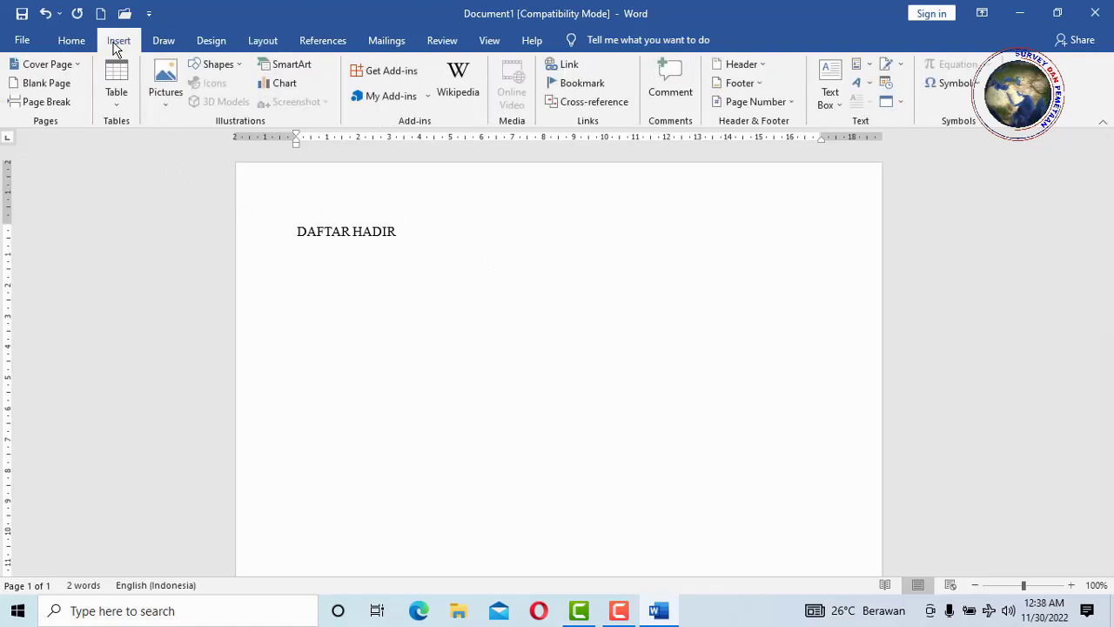
click(115, 103)
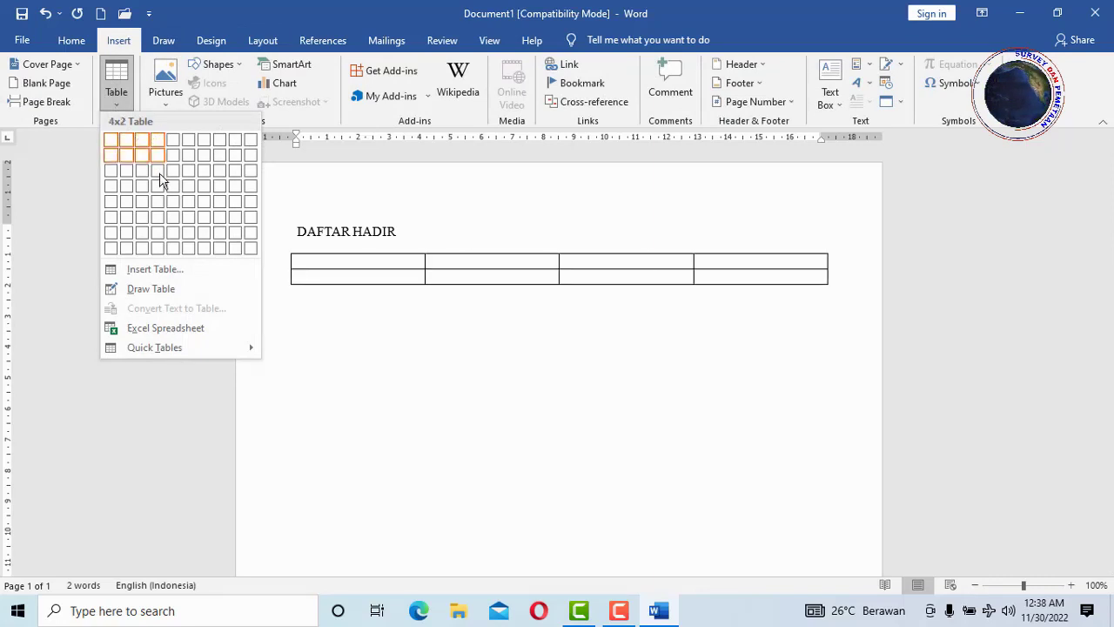
click(158, 253)
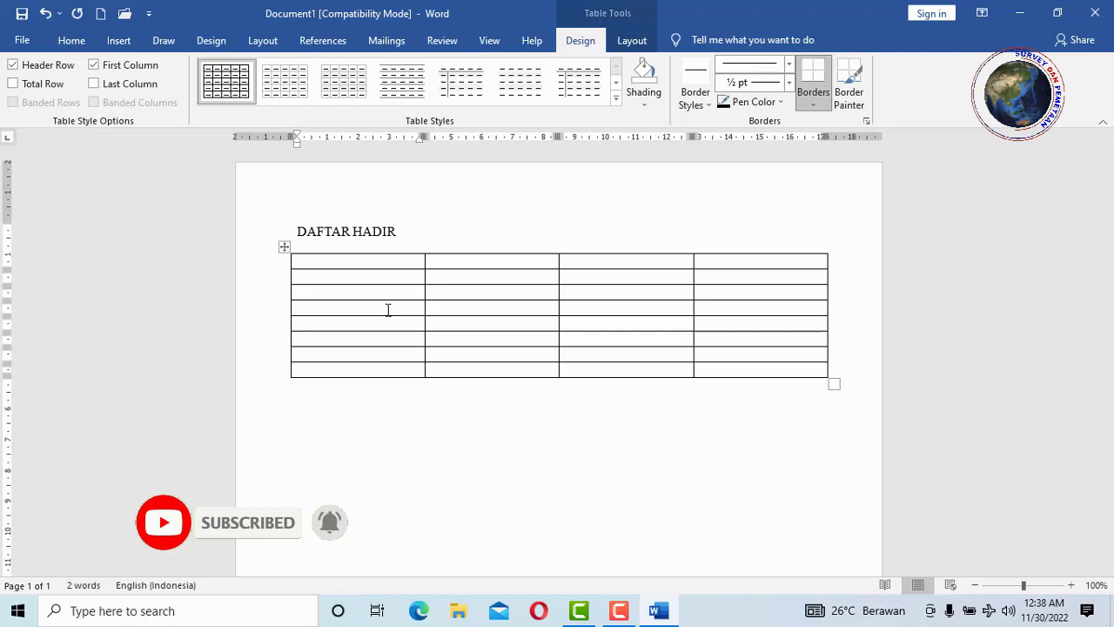
Type NO, NAMA, ALAMAT and PARAF into the four header cells.
text(NO)
click(460, 262)
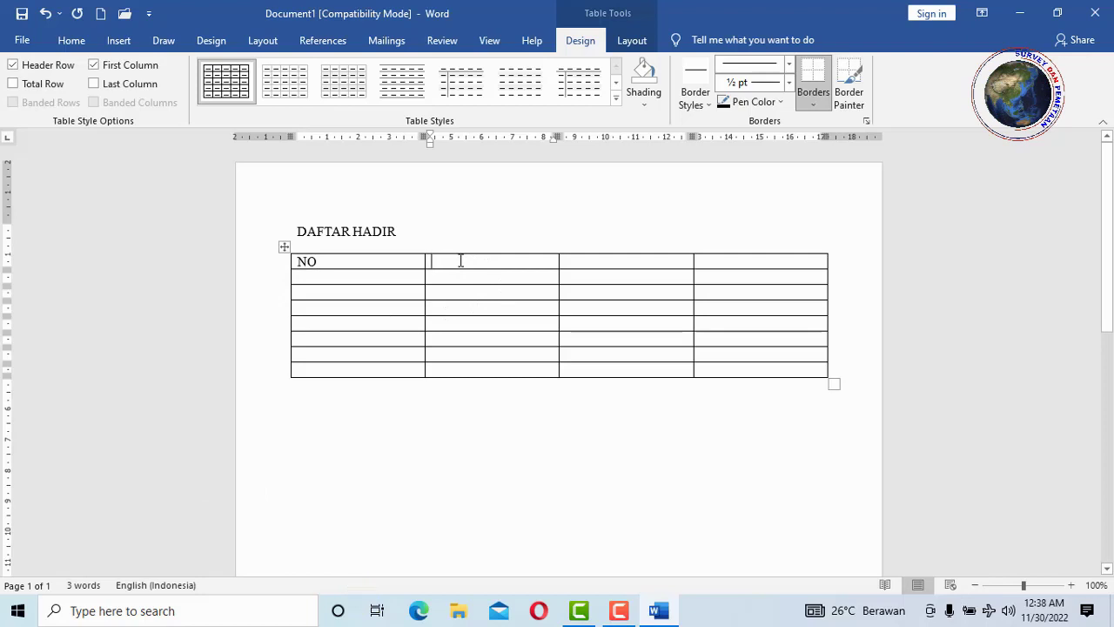
text(NAMA)
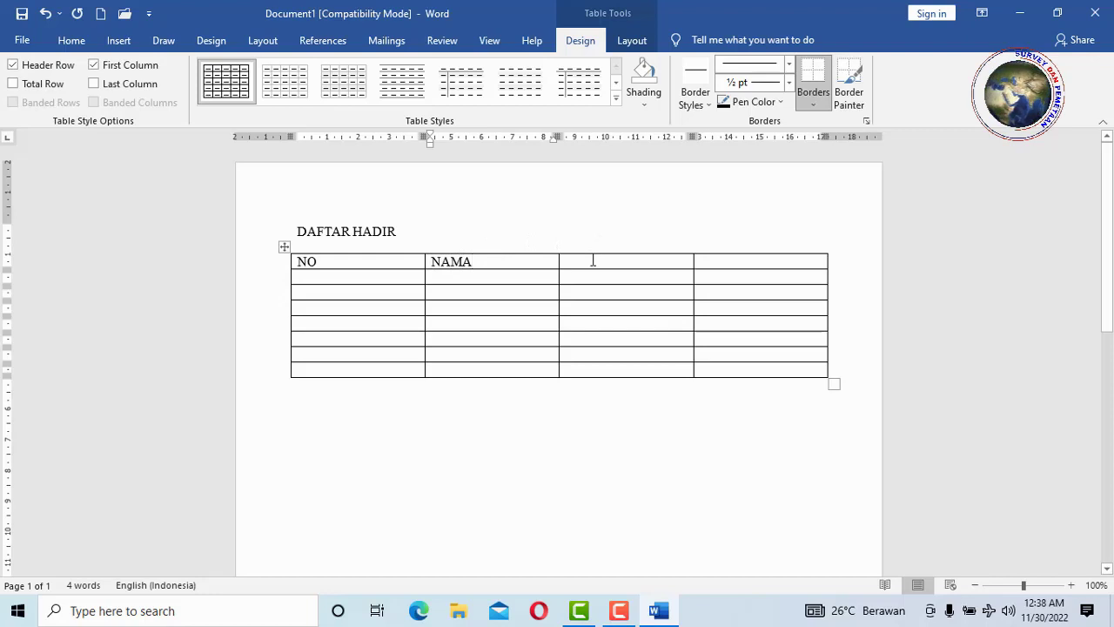
click(590, 262)
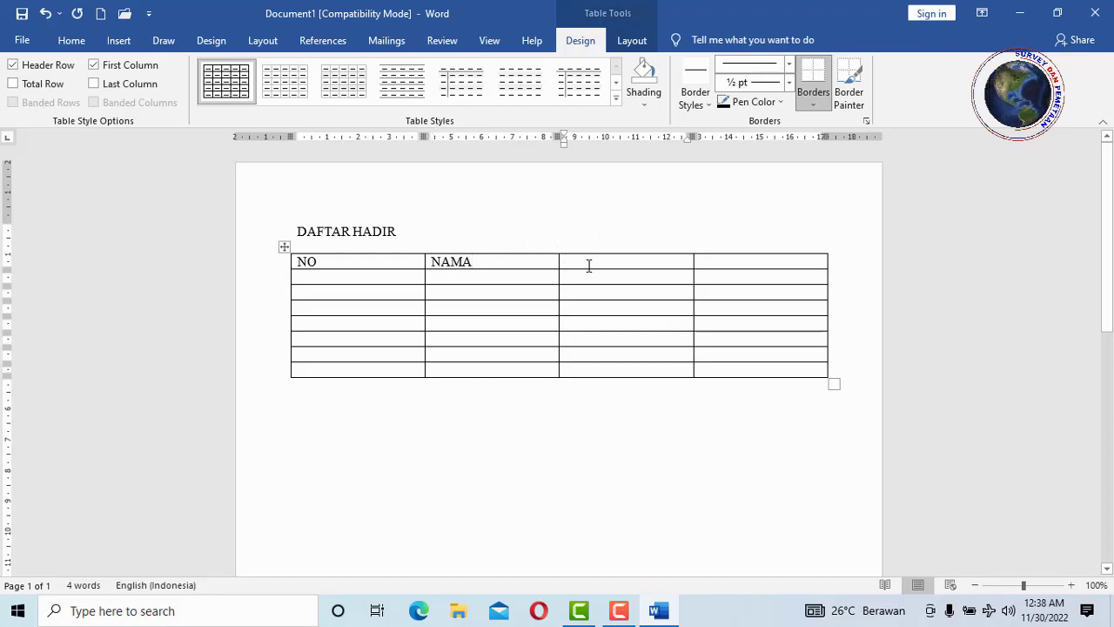
text(ALAMAT)
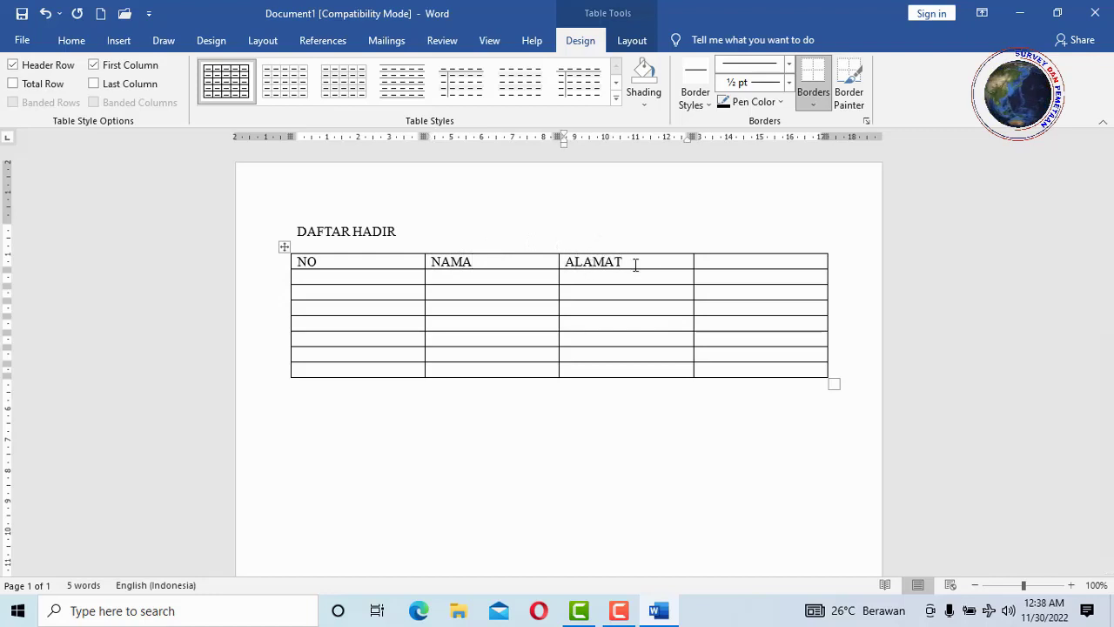
click(732, 266)
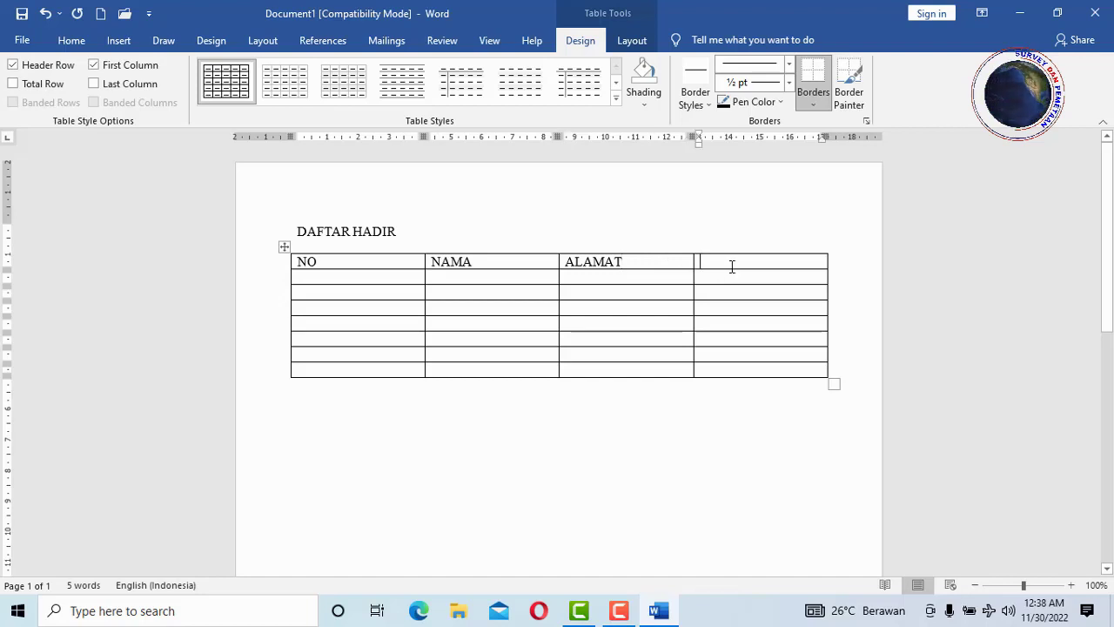
text(PARAF)
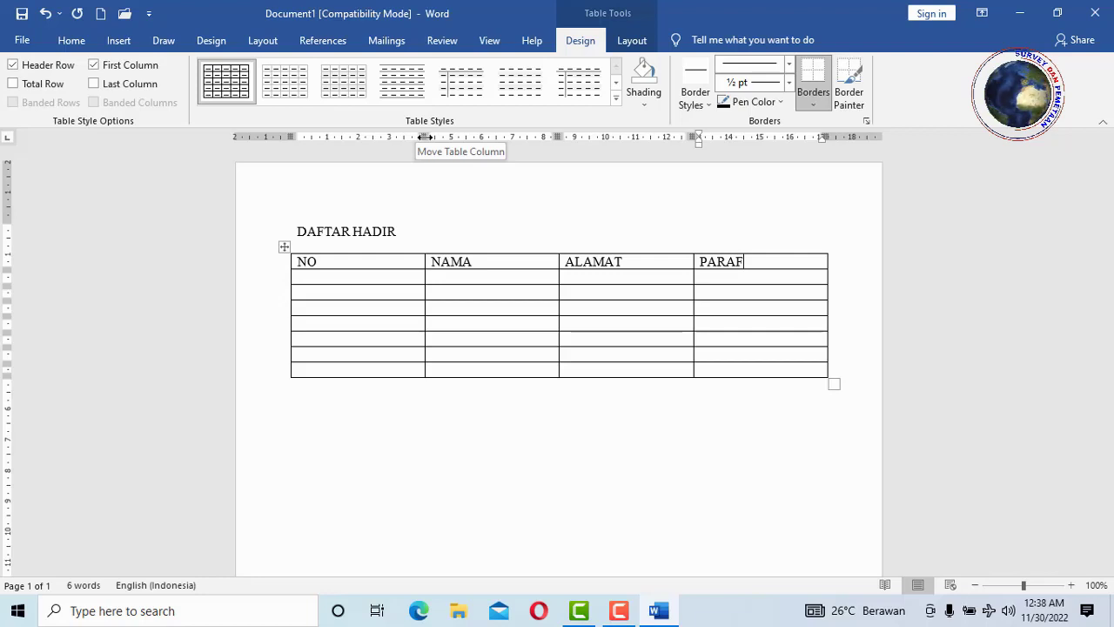
Narrow the NO, NAMA, ALAMAT and PARAF columns via the ruler, then select the header row.
drag(424, 137, 339, 136)
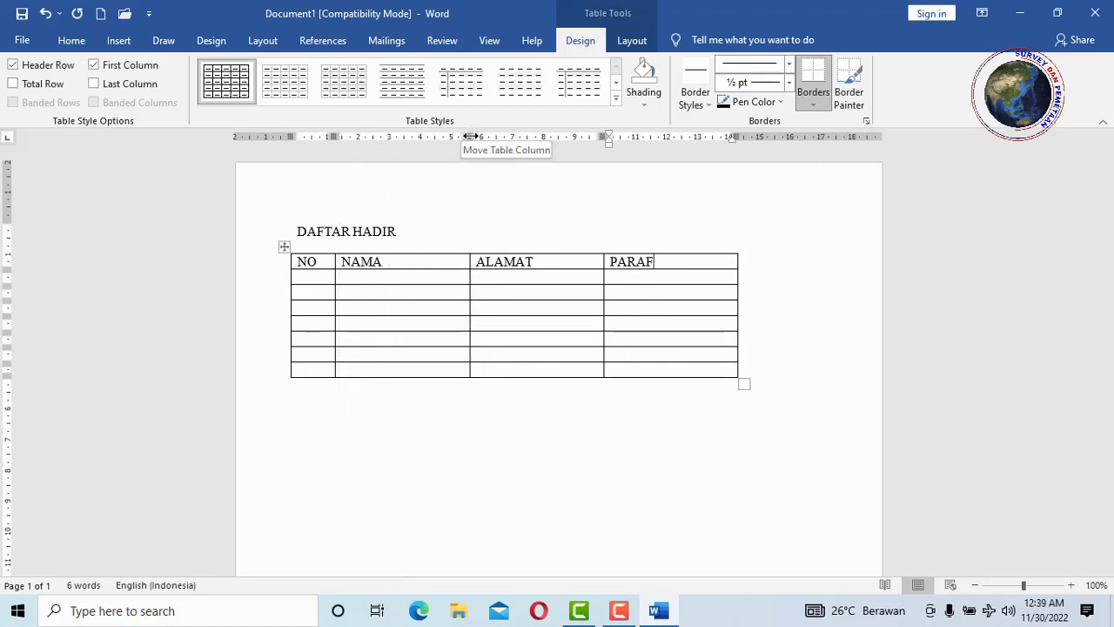
drag(470, 137, 398, 145)
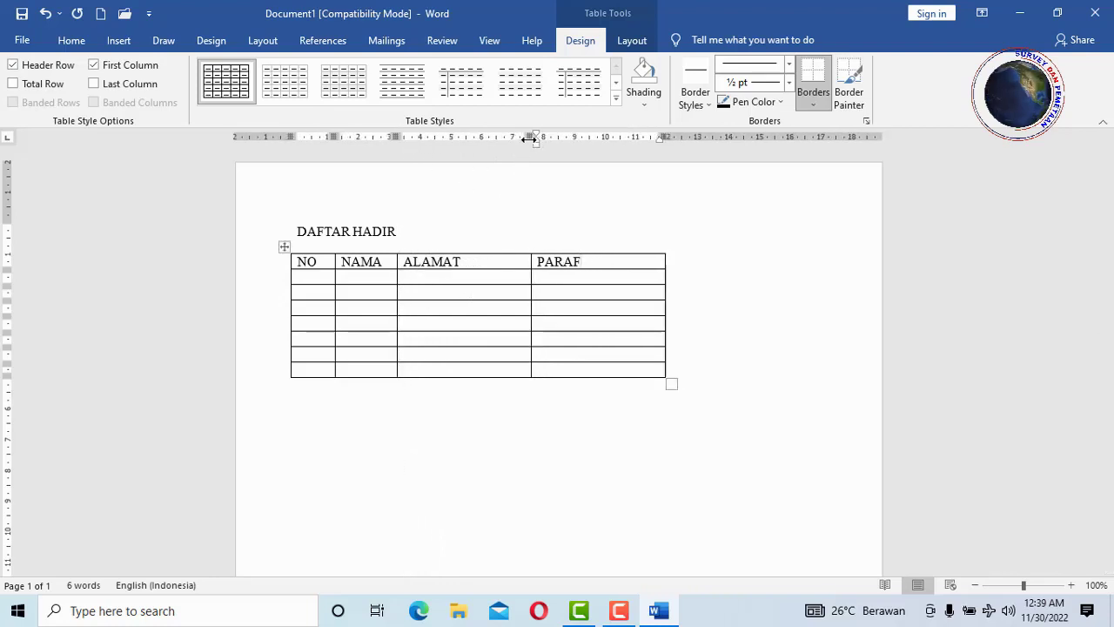
drag(529, 137, 466, 142)
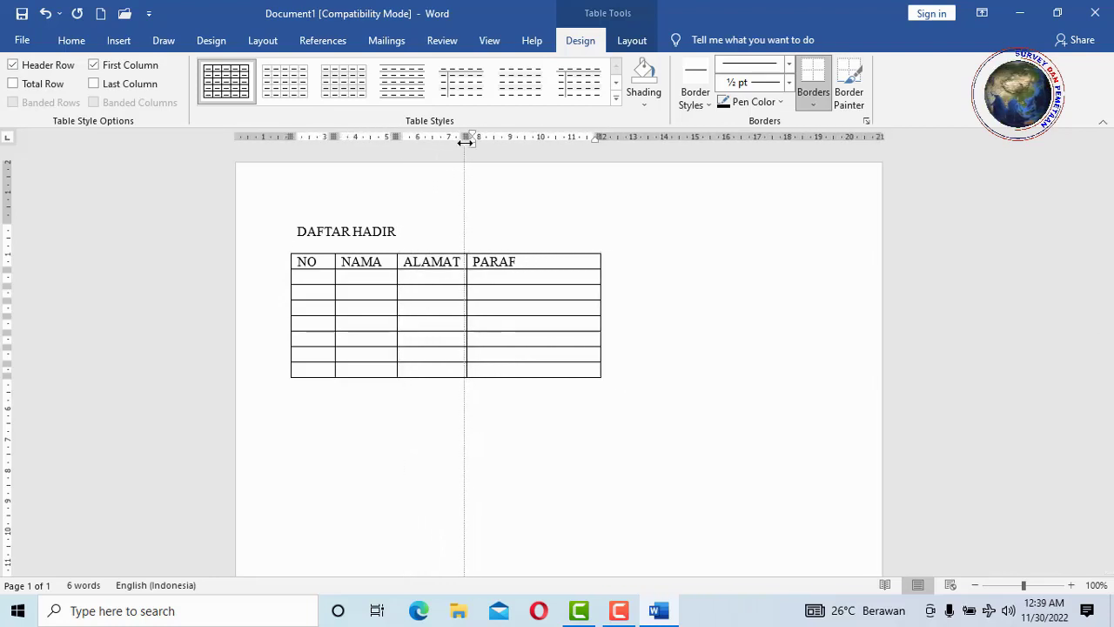
drag(470, 142, 474, 142)
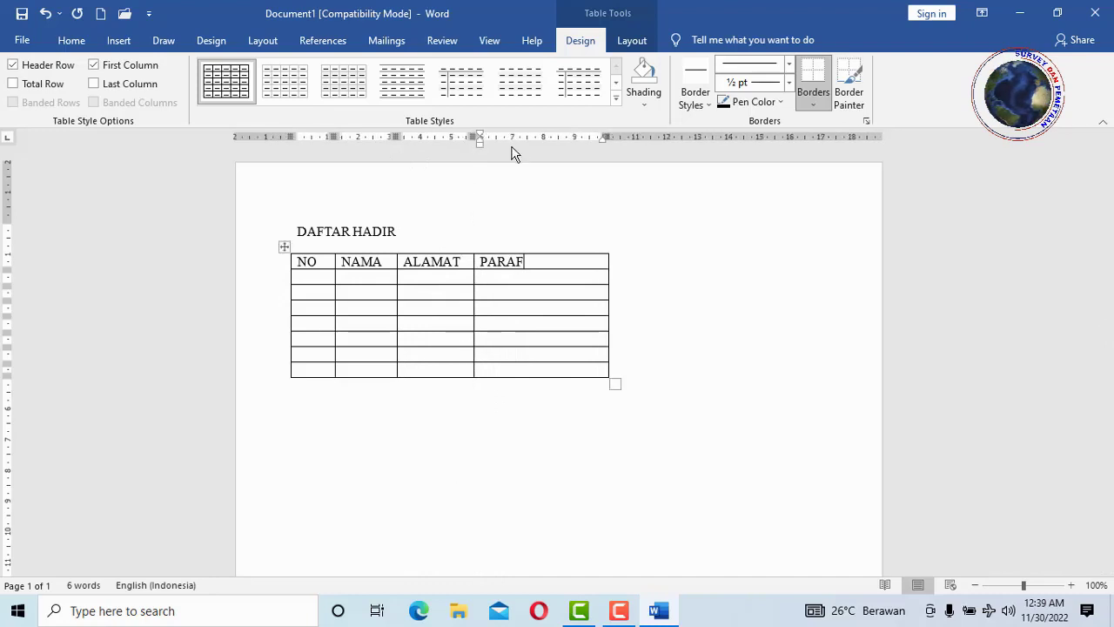
drag(607, 137, 536, 144)
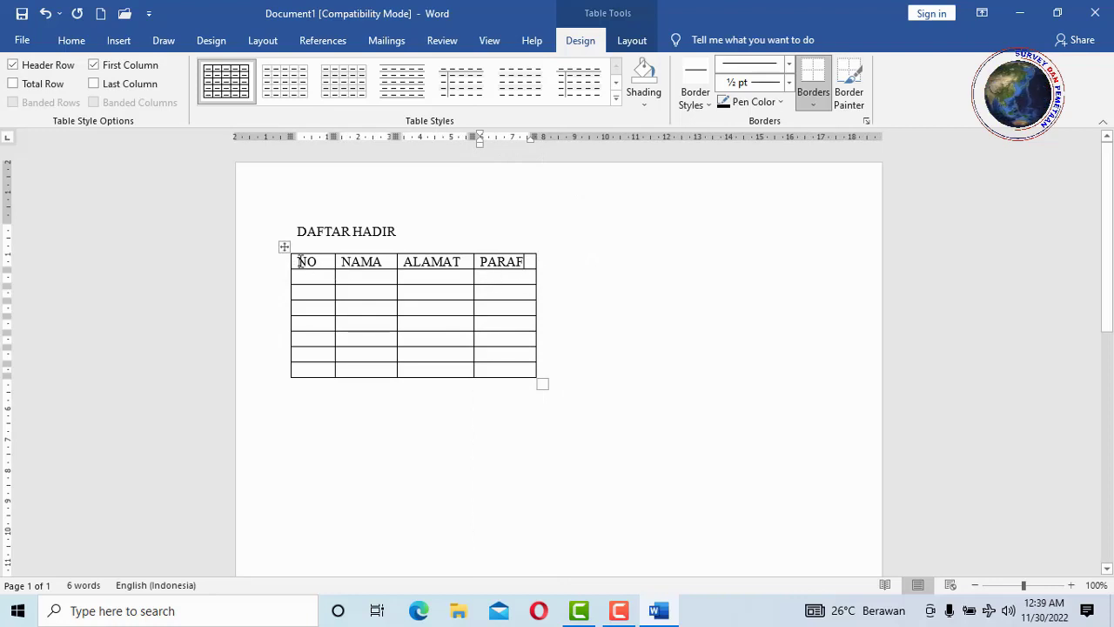
mouse_move(299, 260)
mouse_down()
mouse_move(489, 243)
mouse_move(517, 266)
mouse_up()
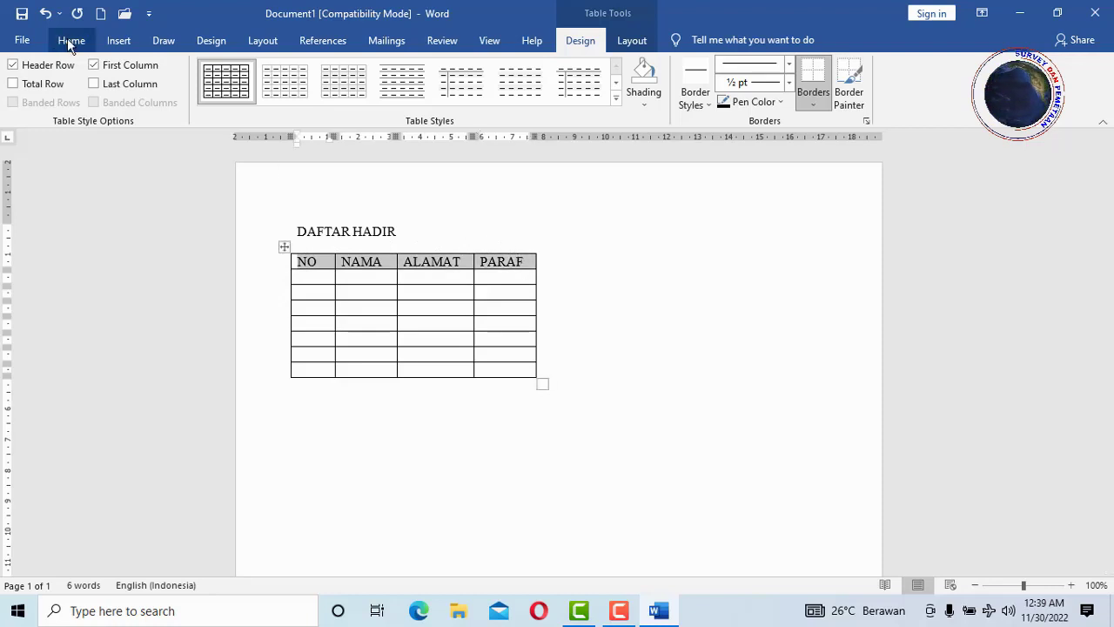
Centre the selected header labels and make them bold from the Home tab.
click(71, 41)
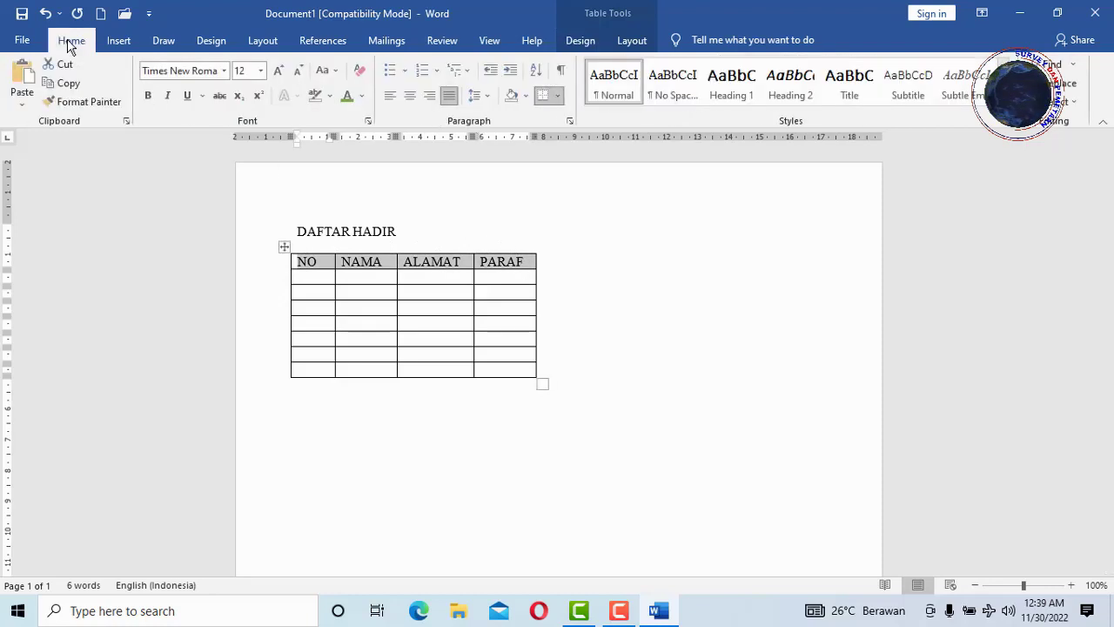
click(409, 95)
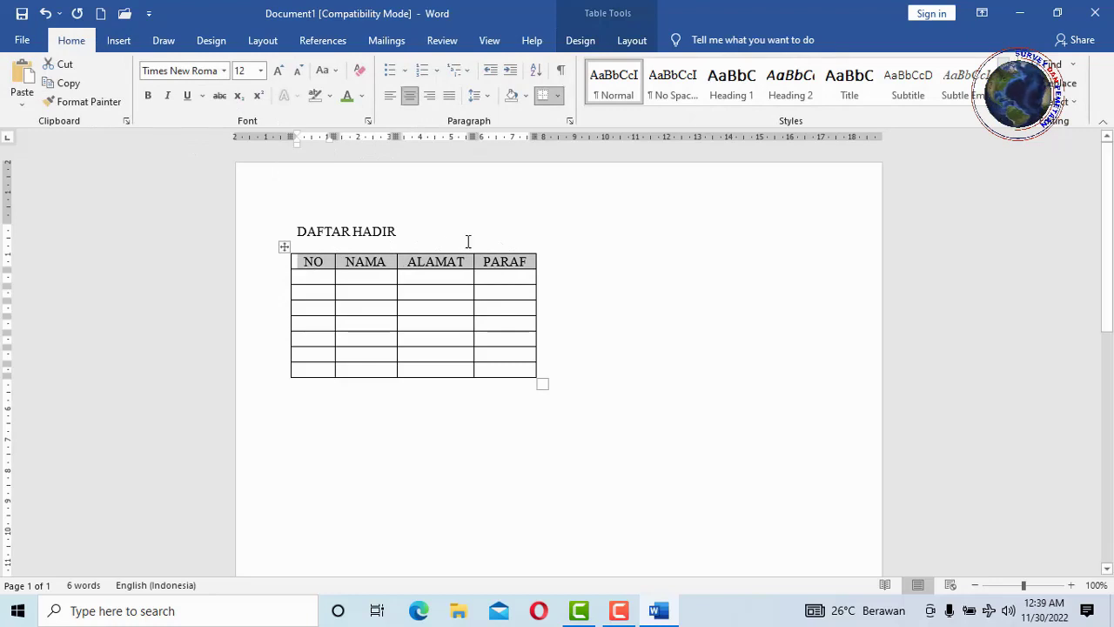
click(148, 96)
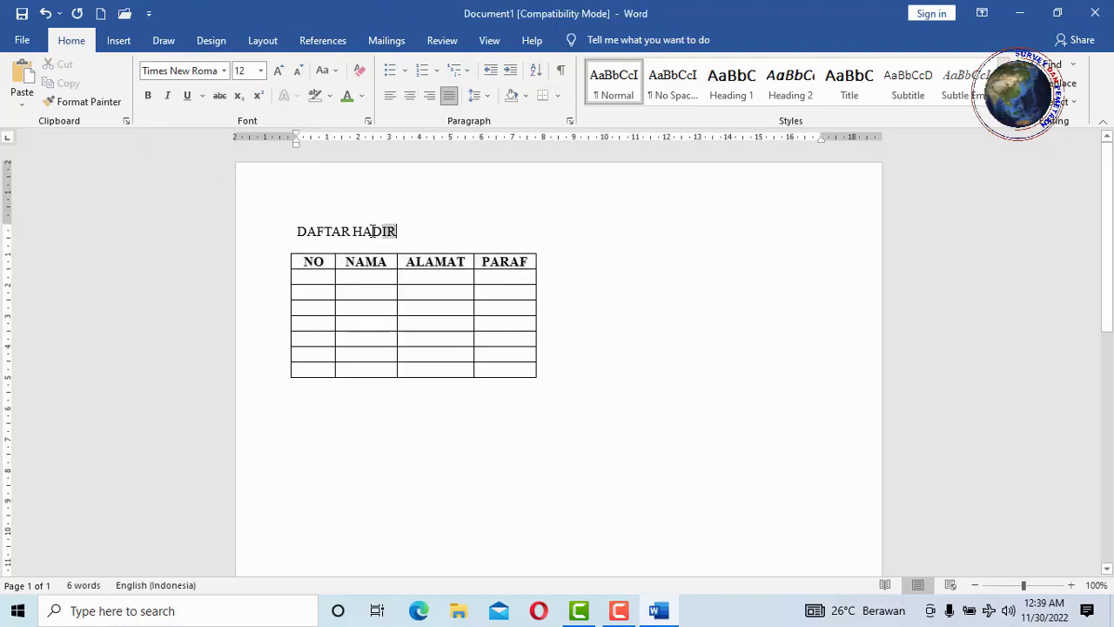
Make the DAFTAR HADIR title bold, grow it to 14 pt, and centre it.
drag(406, 235, 306, 235)
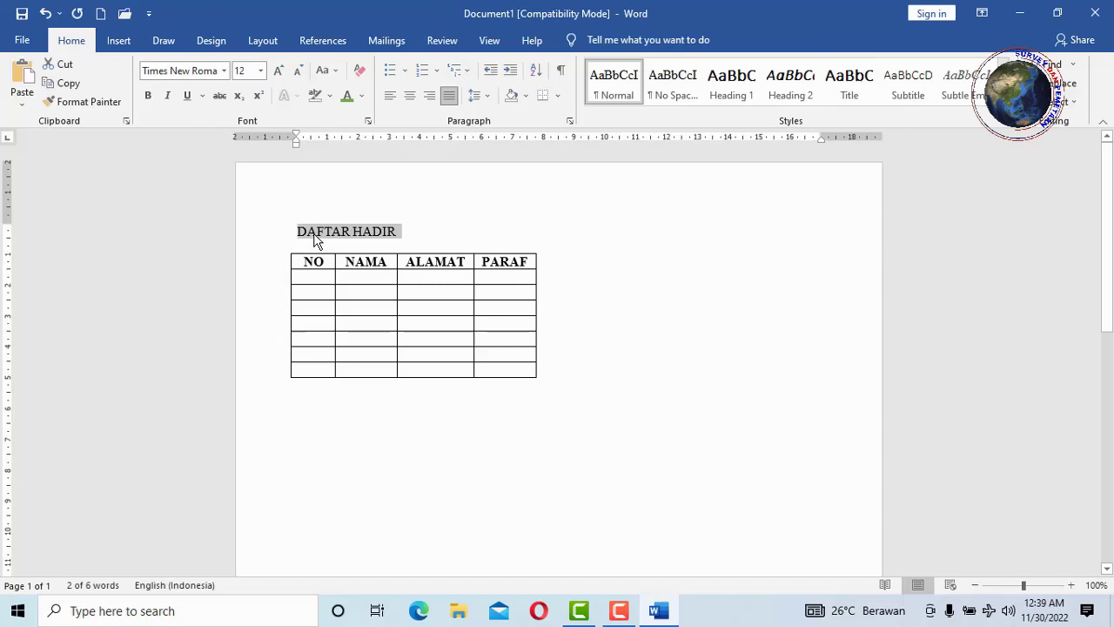
click(147, 98)
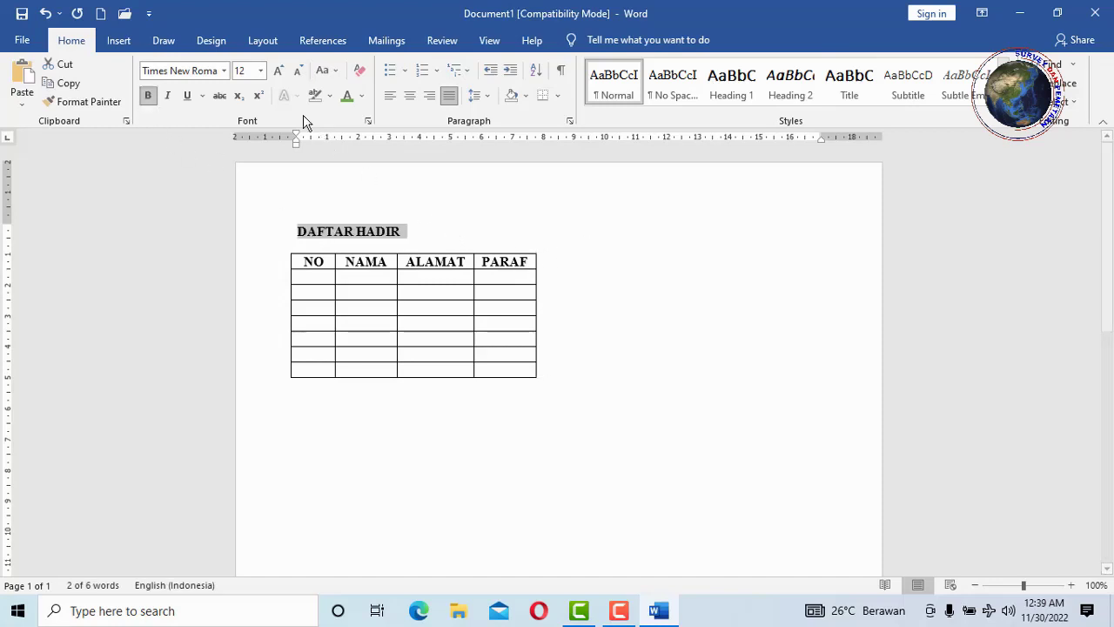
click(278, 71)
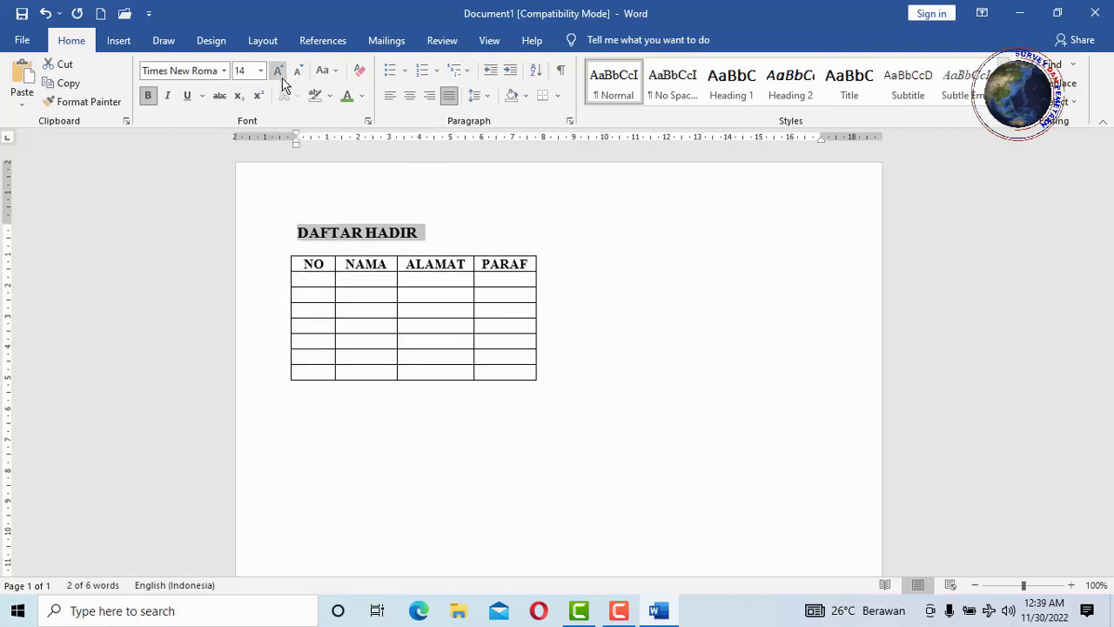
click(427, 238)
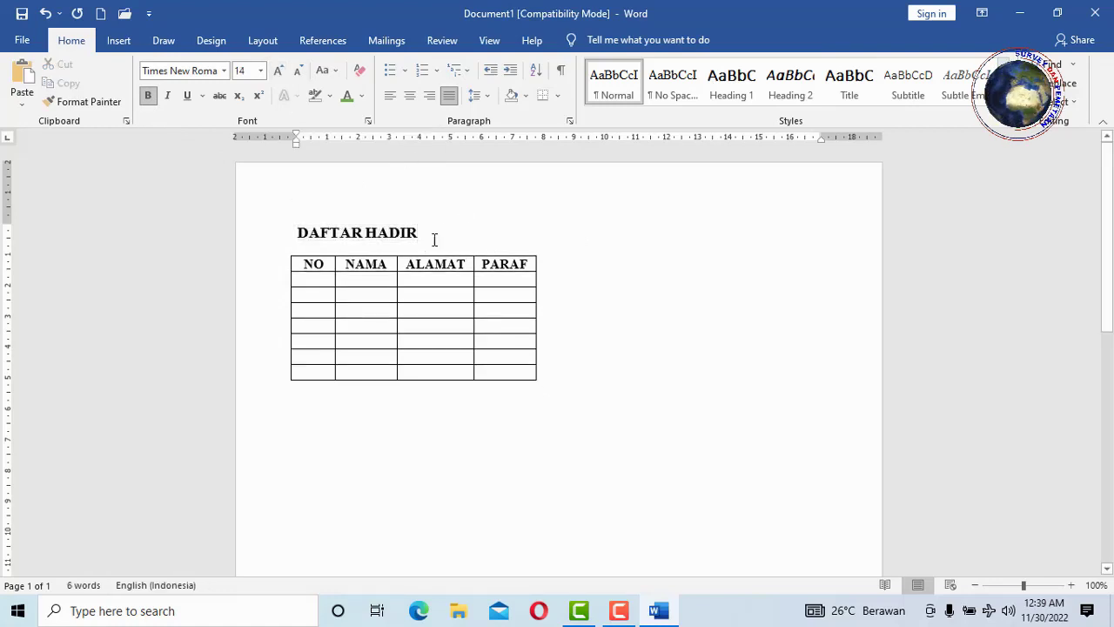
drag(423, 235, 311, 239)
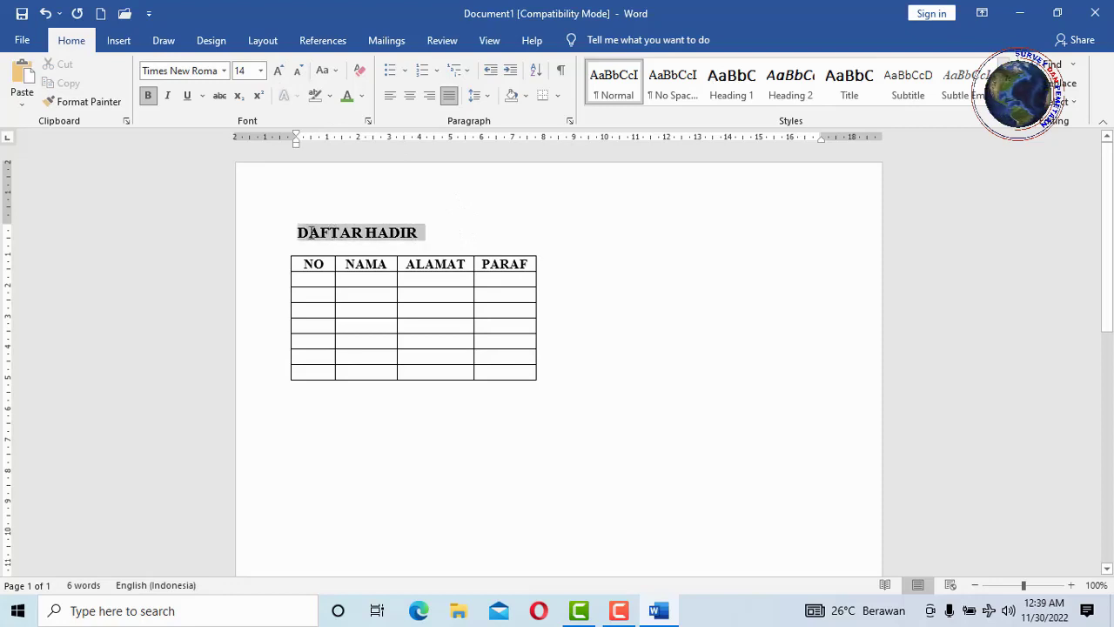
click(409, 97)
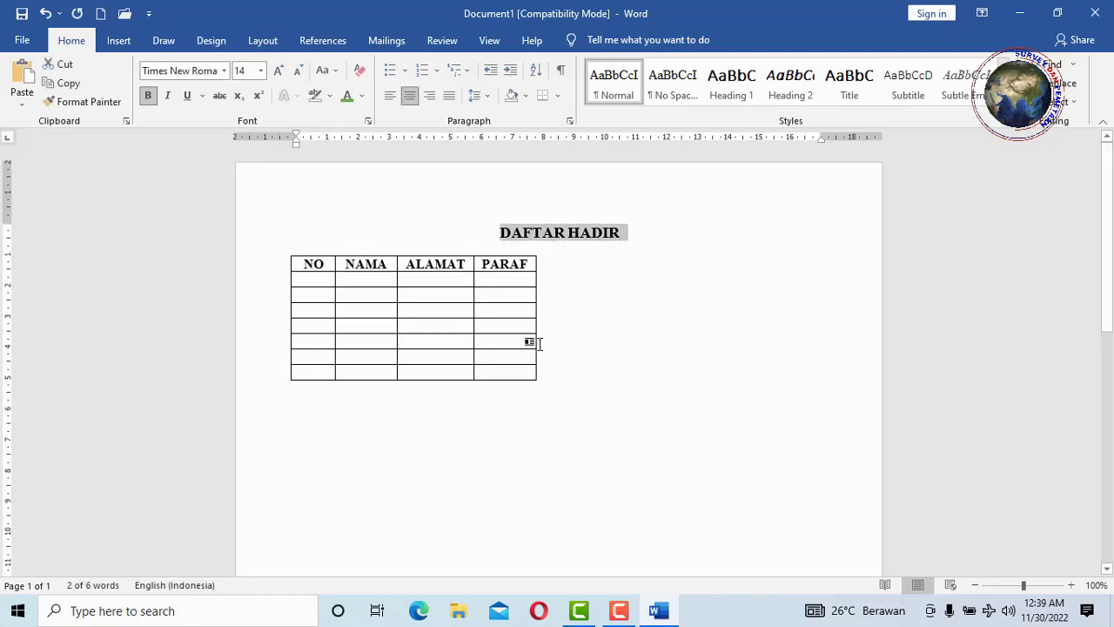
click(502, 281)
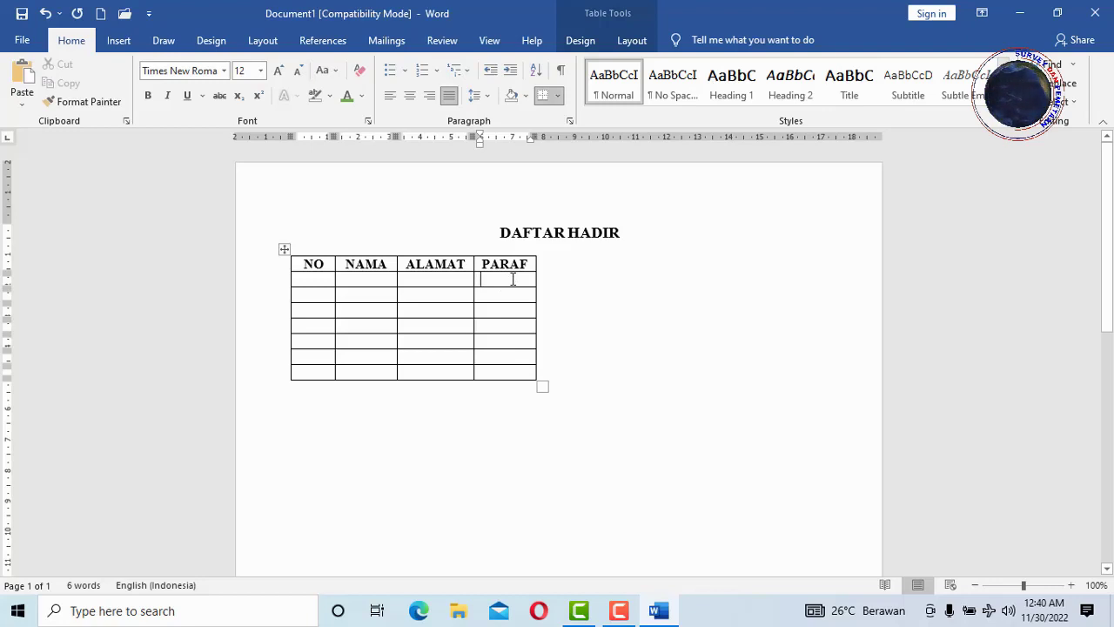
Insert five columns to the right of PARAF using Insert Right in Table Layout.
click(633, 40)
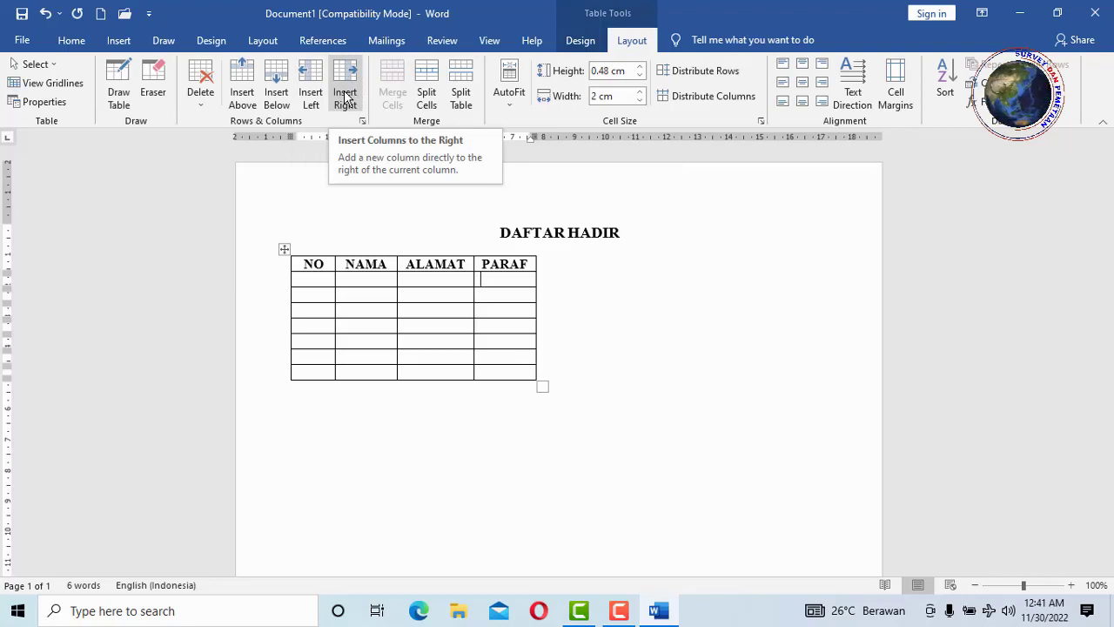
click(346, 97)
click(346, 98)
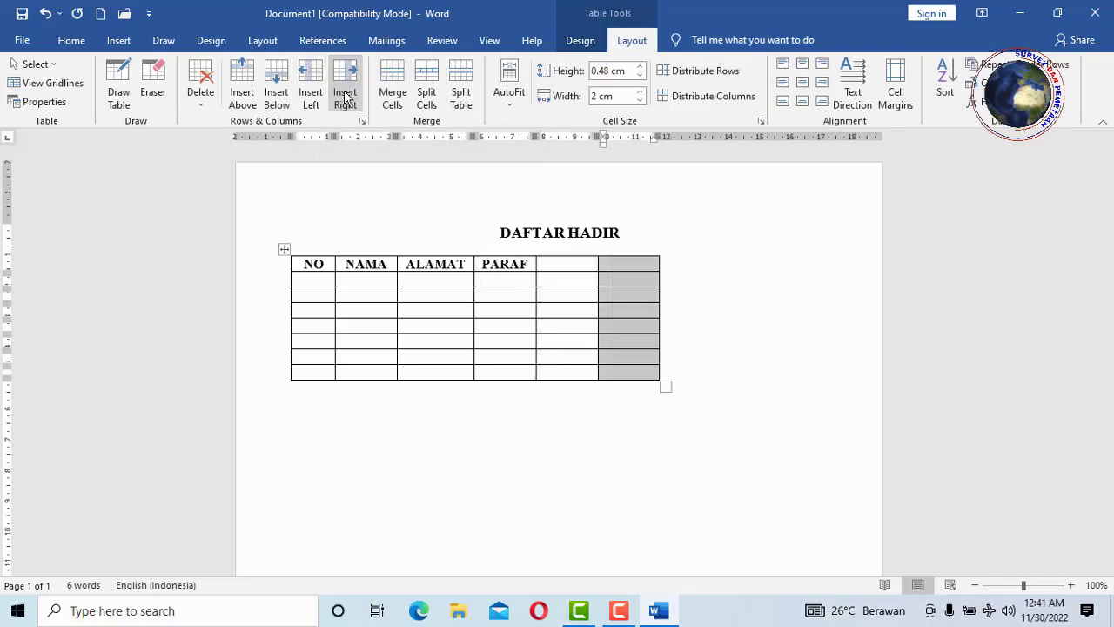
click(345, 97)
click(345, 97)
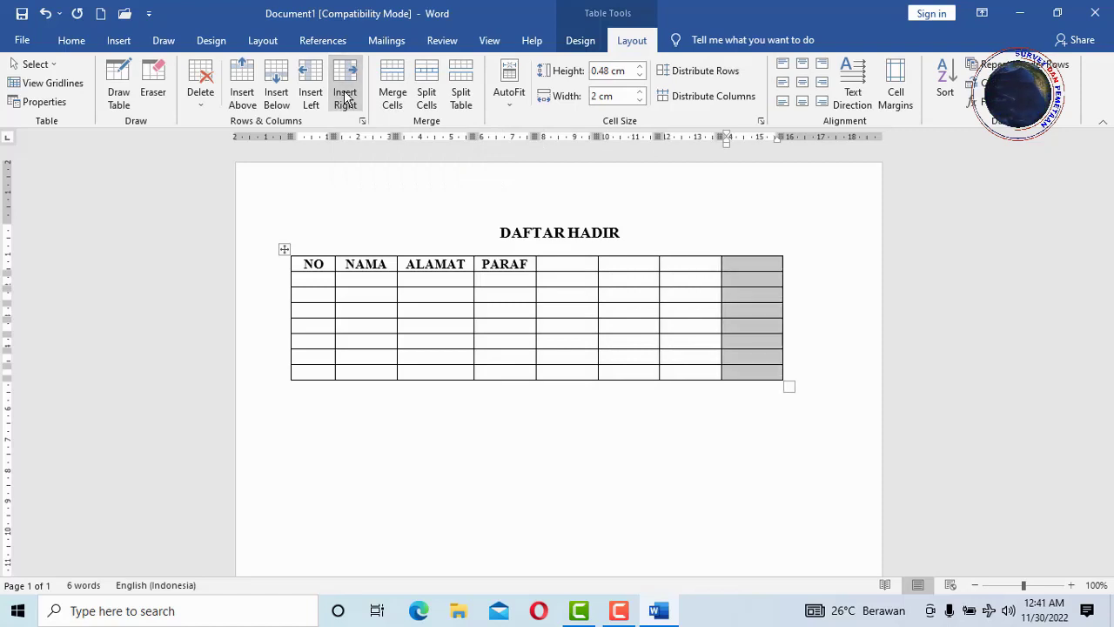
click(345, 97)
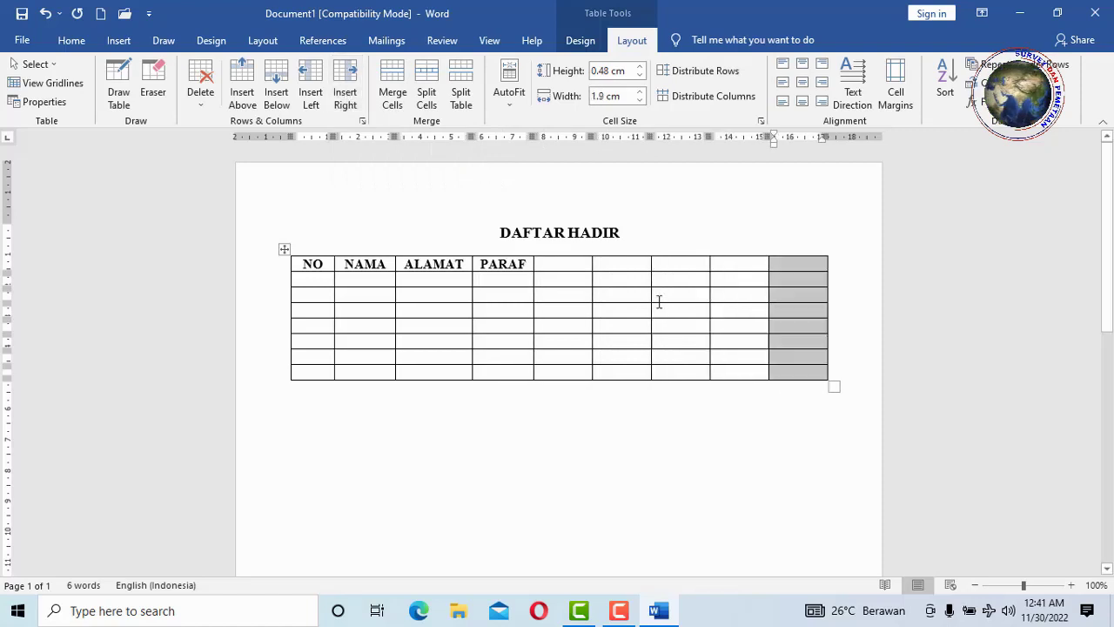
click(625, 262)
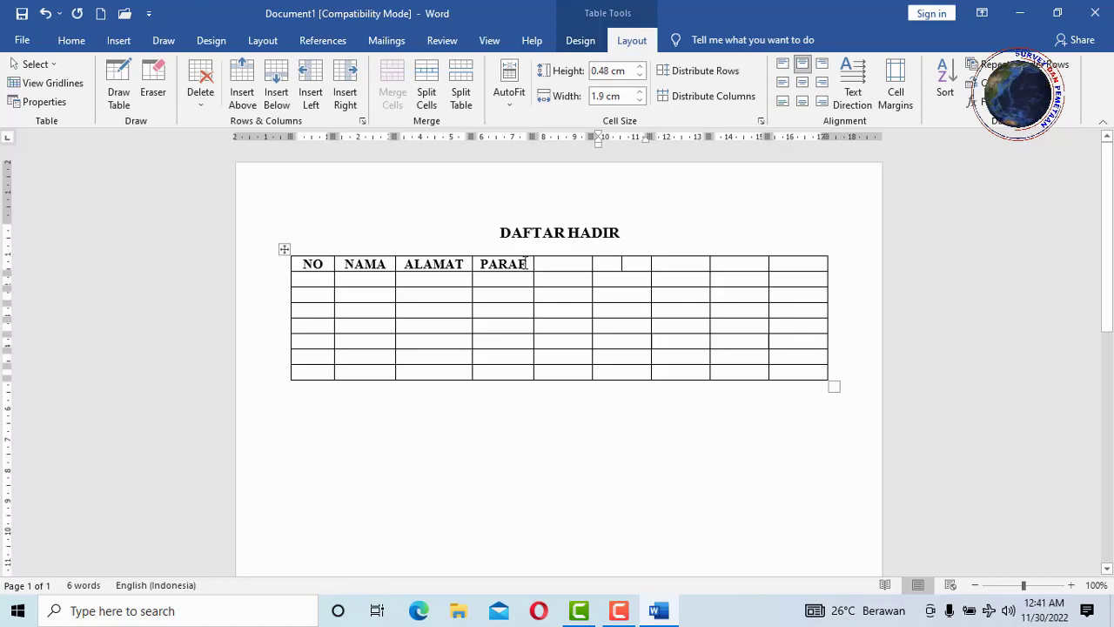
Copy the NO–PARAF header cells and paste them into the last four header cells.
drag(525, 262, 307, 273)
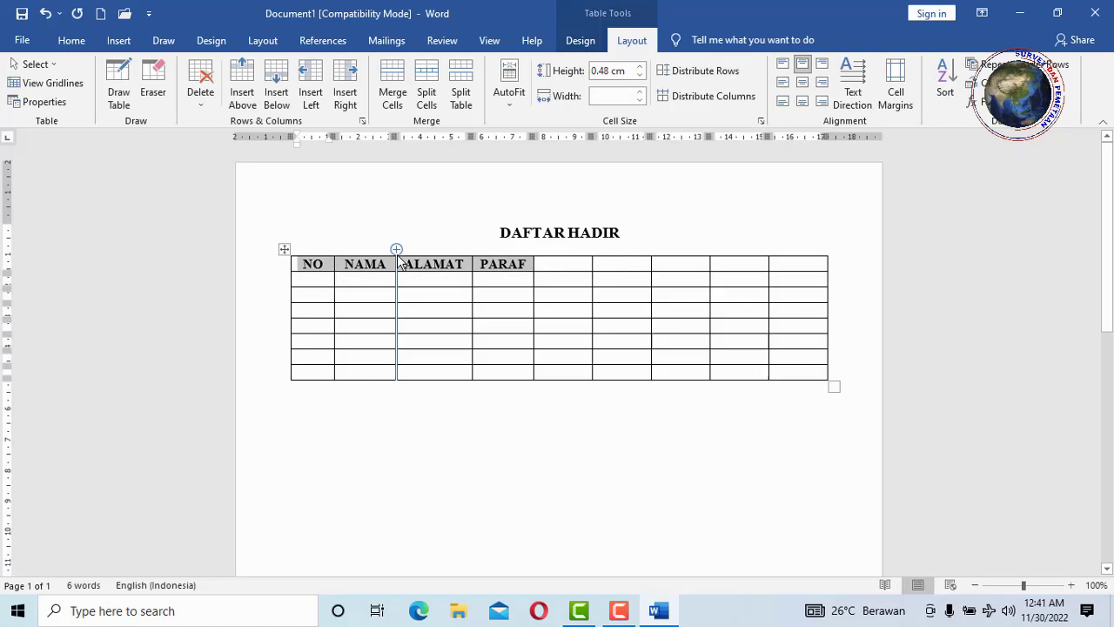
click(621, 264)
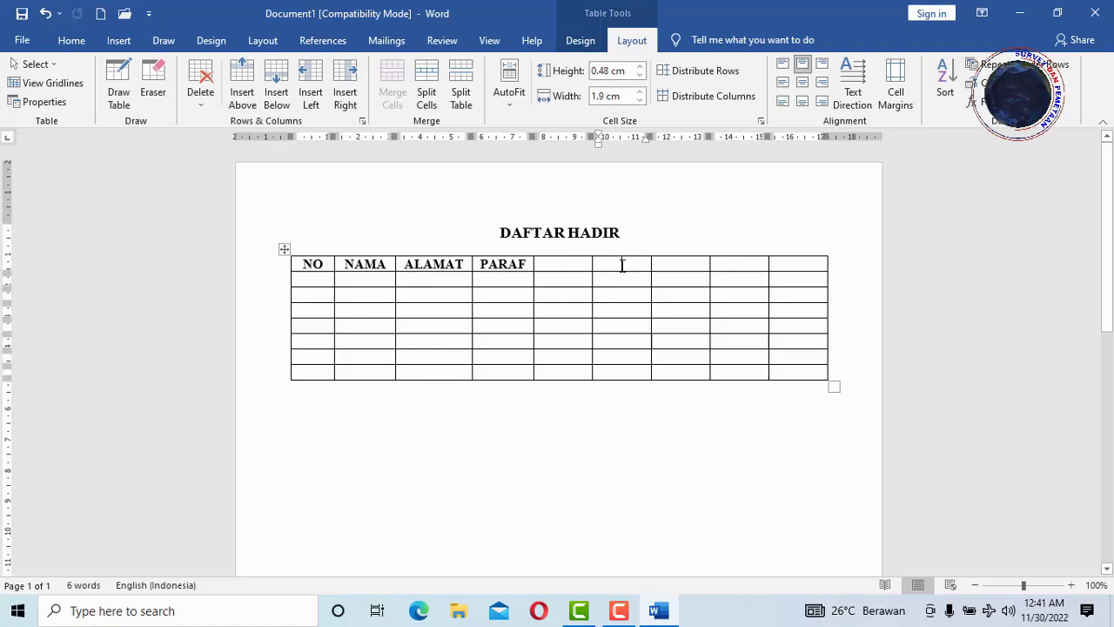
drag(622, 266, 790, 270)
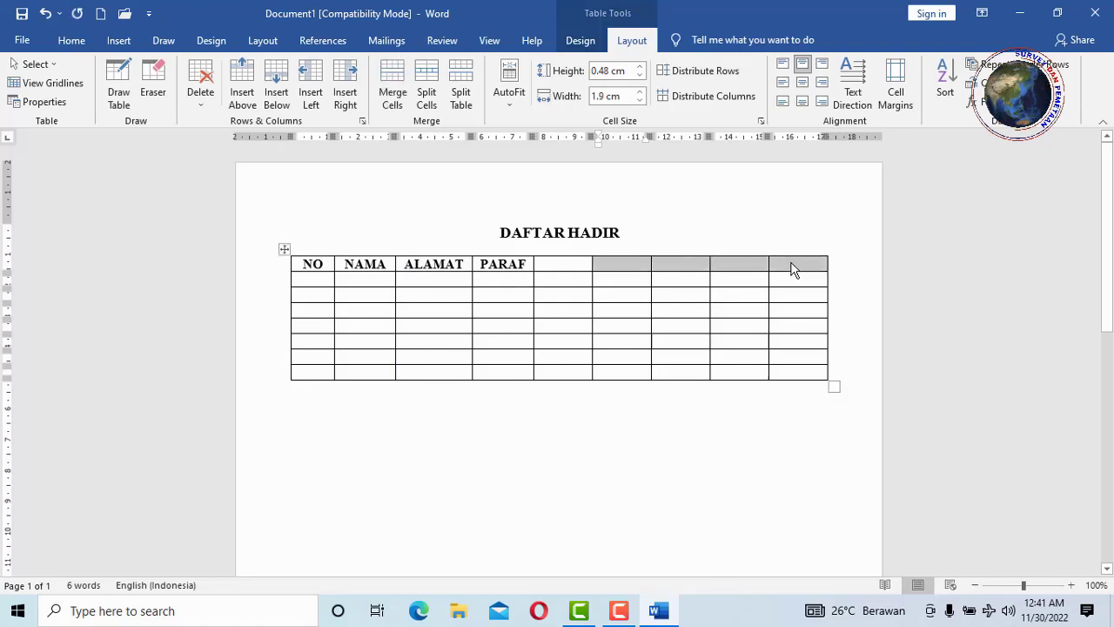
text(NO	NAMA	ALAMAT	PARAF)
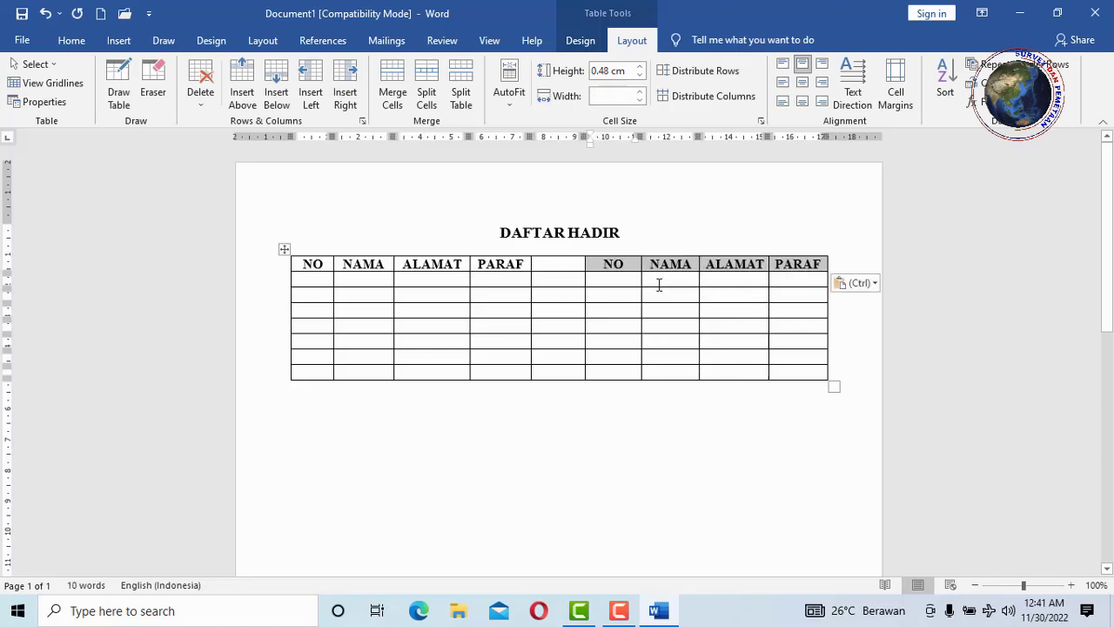
click(659, 284)
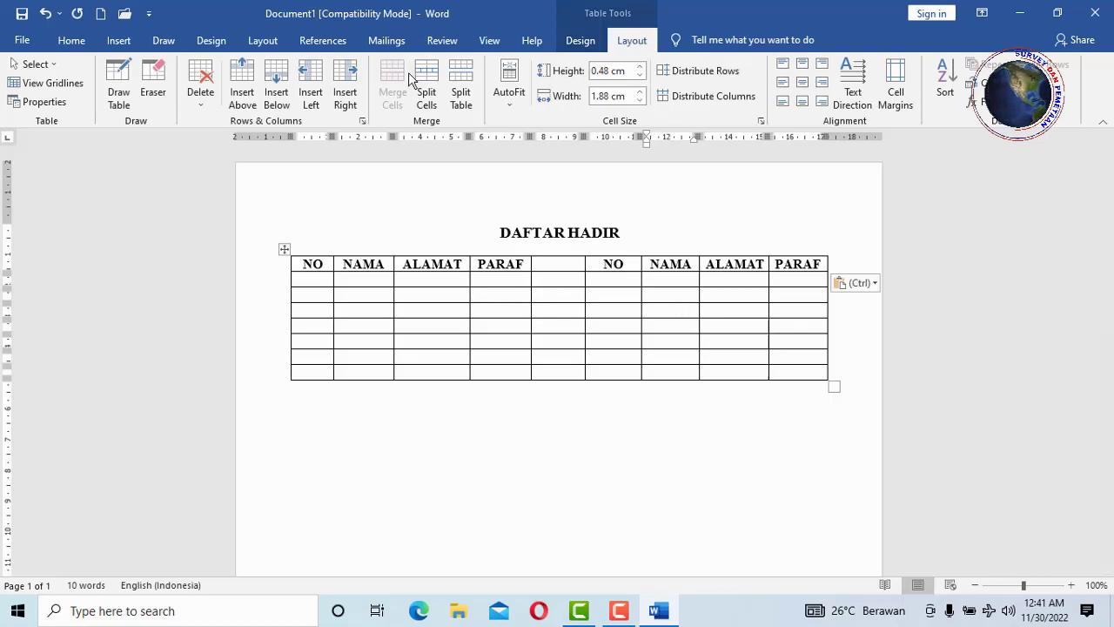
Erase every border of the blank middle column so the attendance table splits into two tables.
click(154, 87)
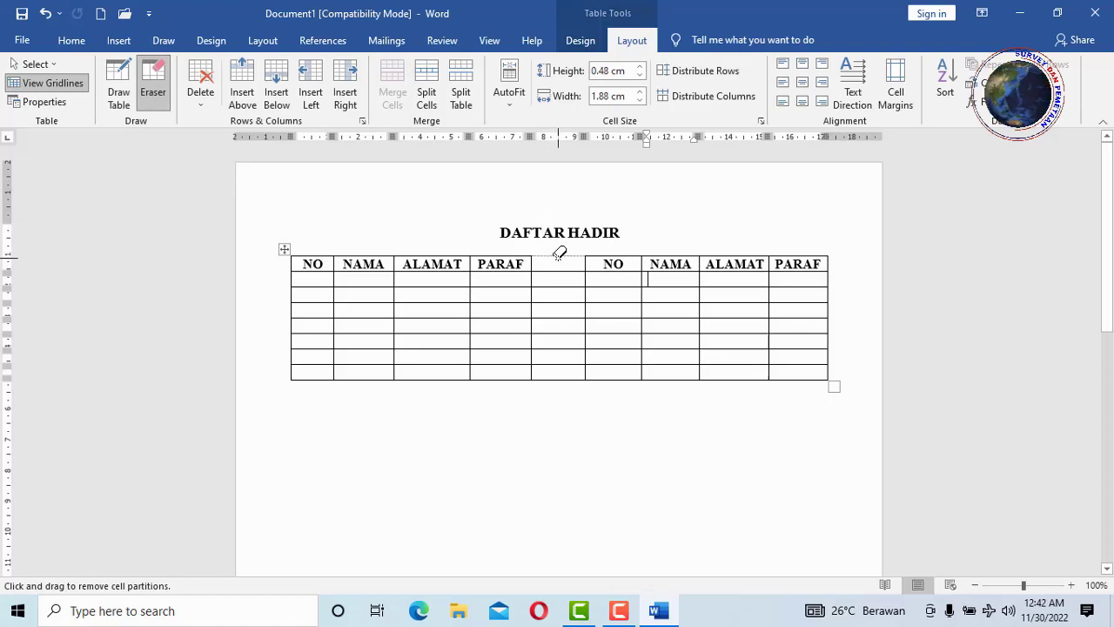
click(561, 278)
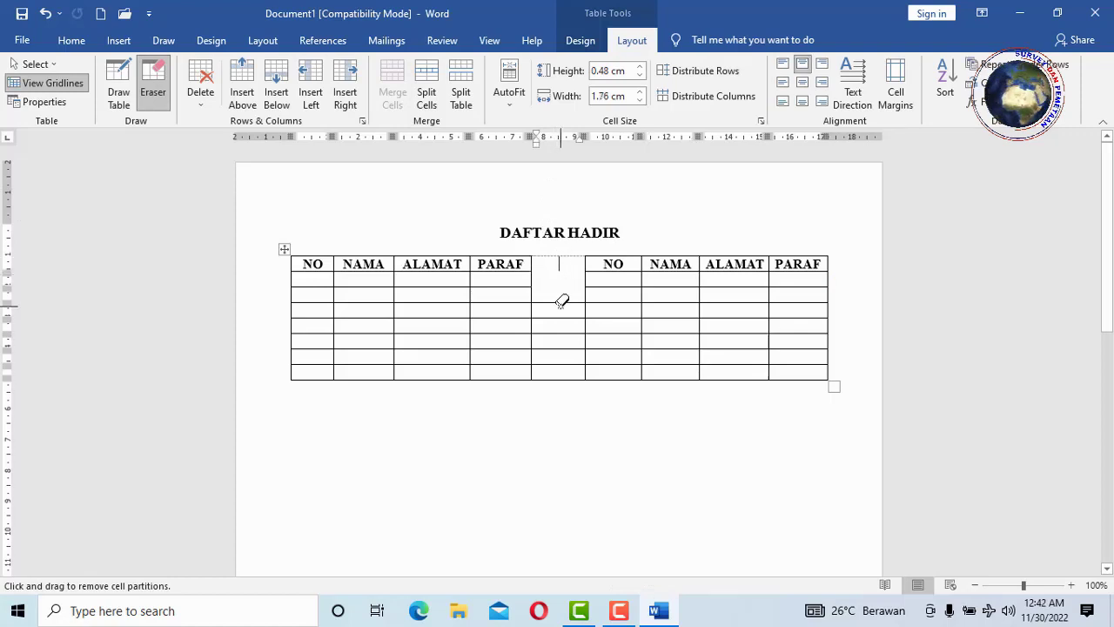
drag(561, 289, 559, 310)
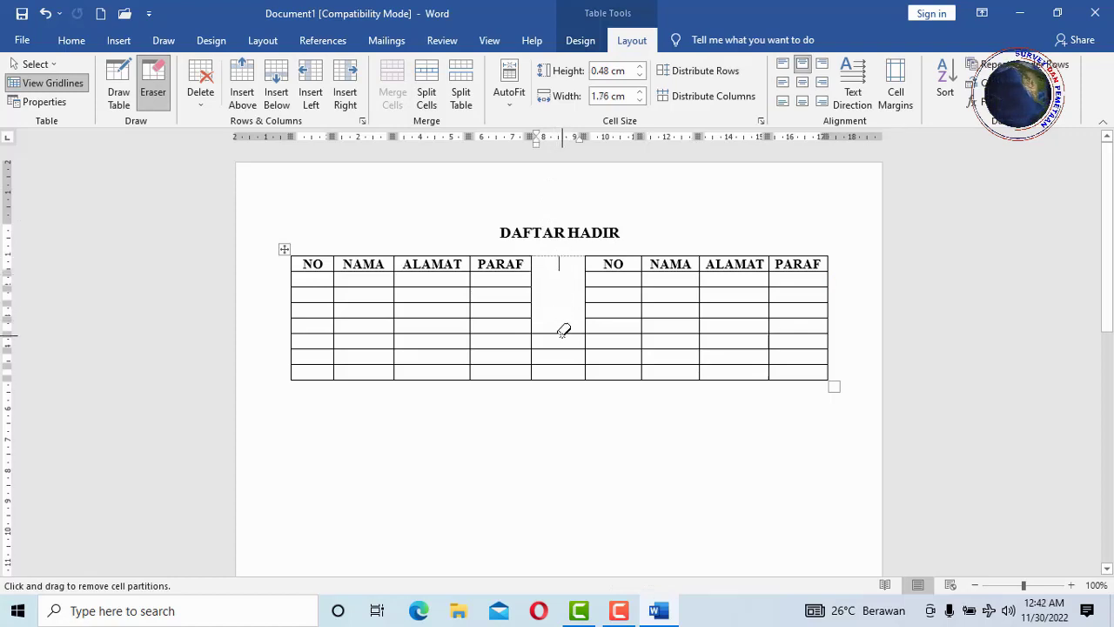
click(567, 332)
click(566, 347)
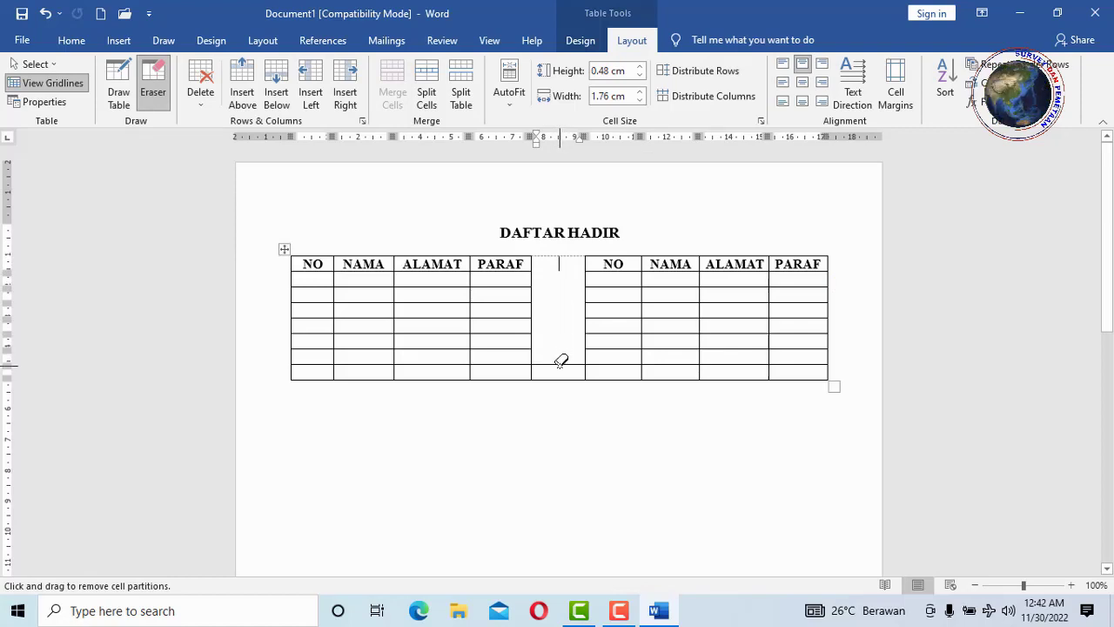
click(559, 364)
key(Escape)
click(152, 91)
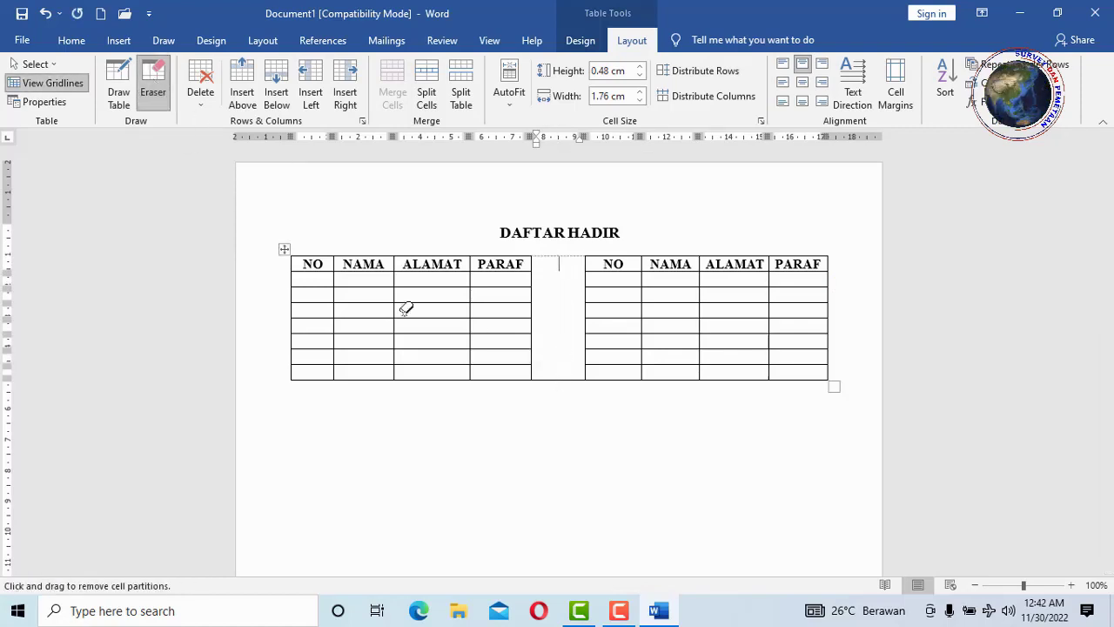
click(550, 378)
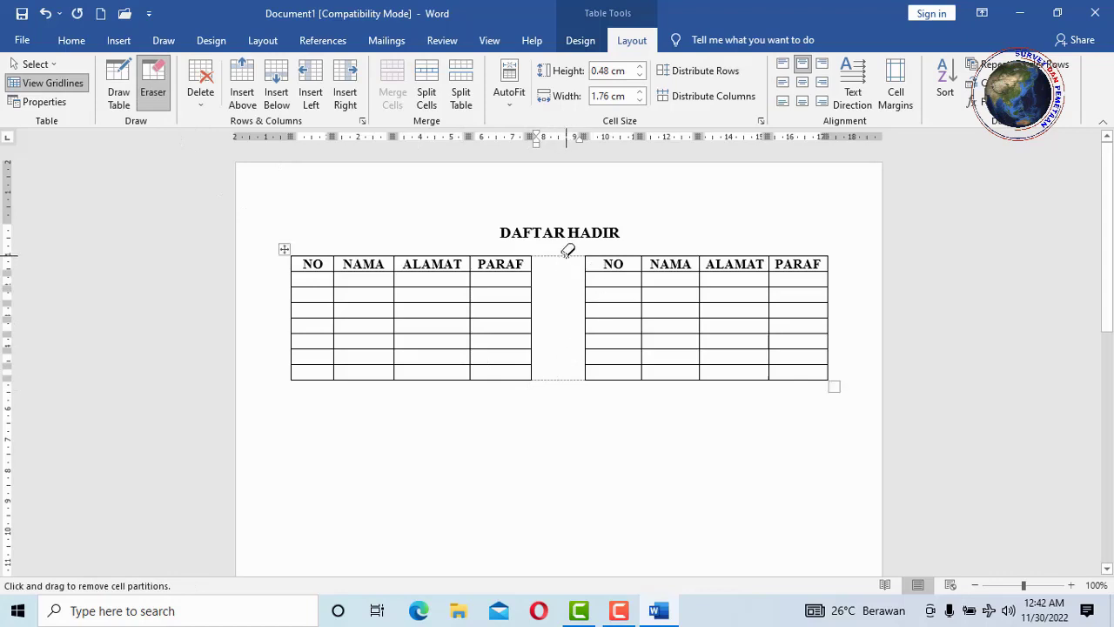
click(564, 251)
click(566, 375)
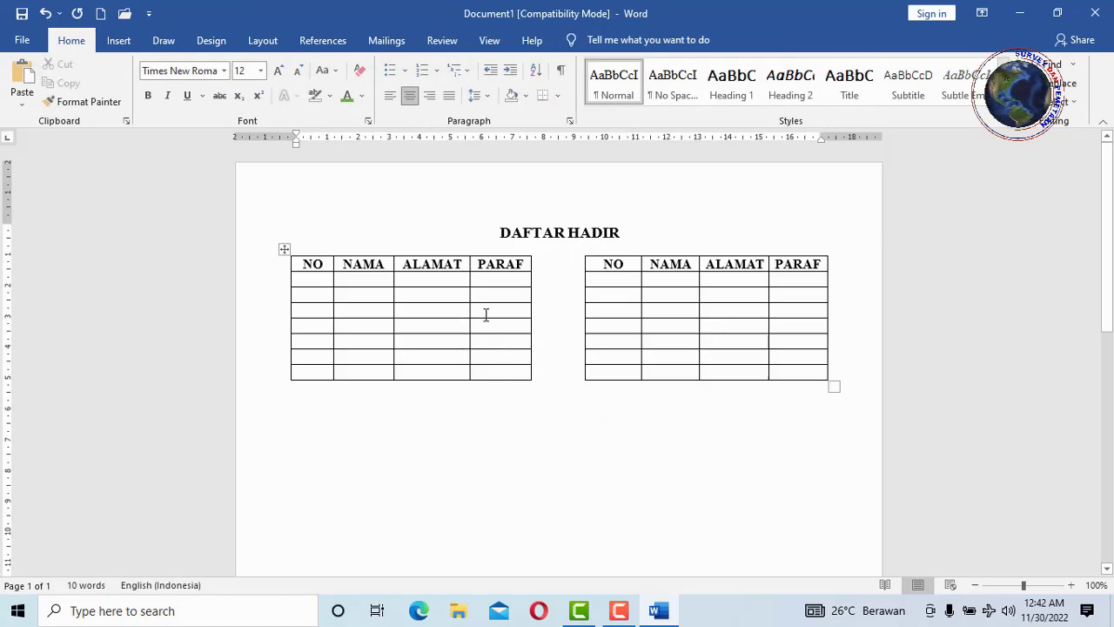
Add an empty line after the DAFTAR HADIR title and another below the two tables.
click(646, 233)
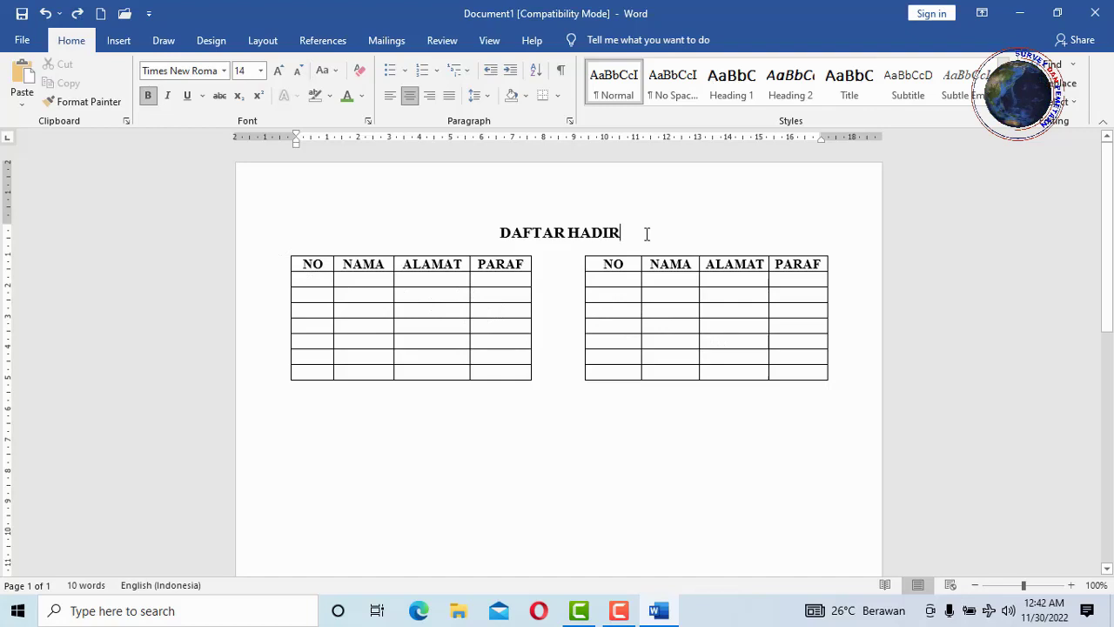
key(Return)
click(584, 422)
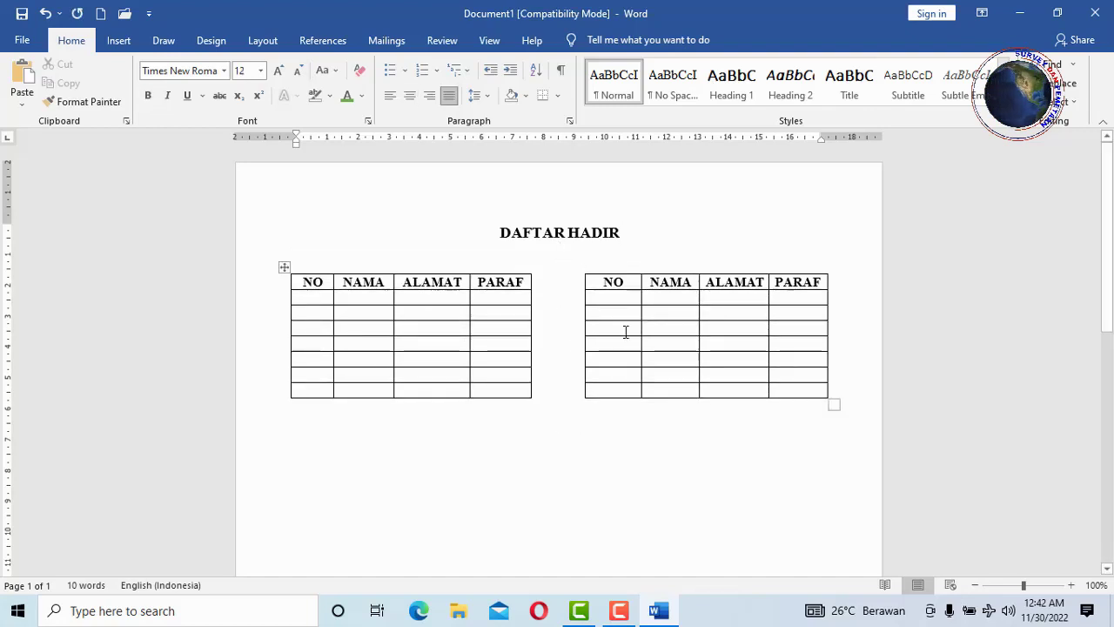
mouse_move(596, 357)
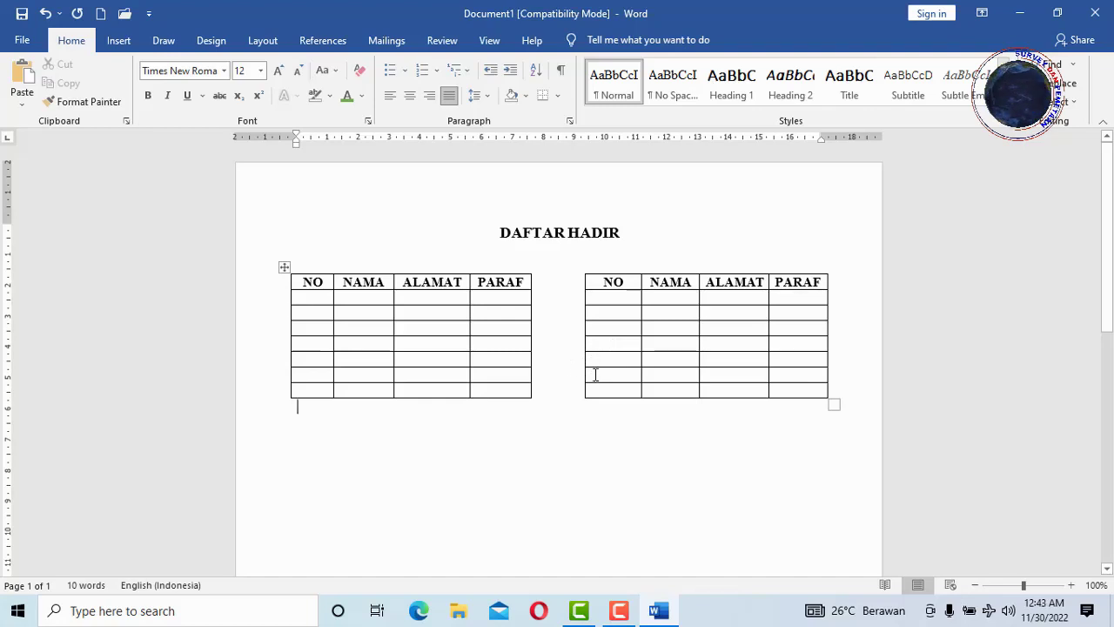
key(Return)
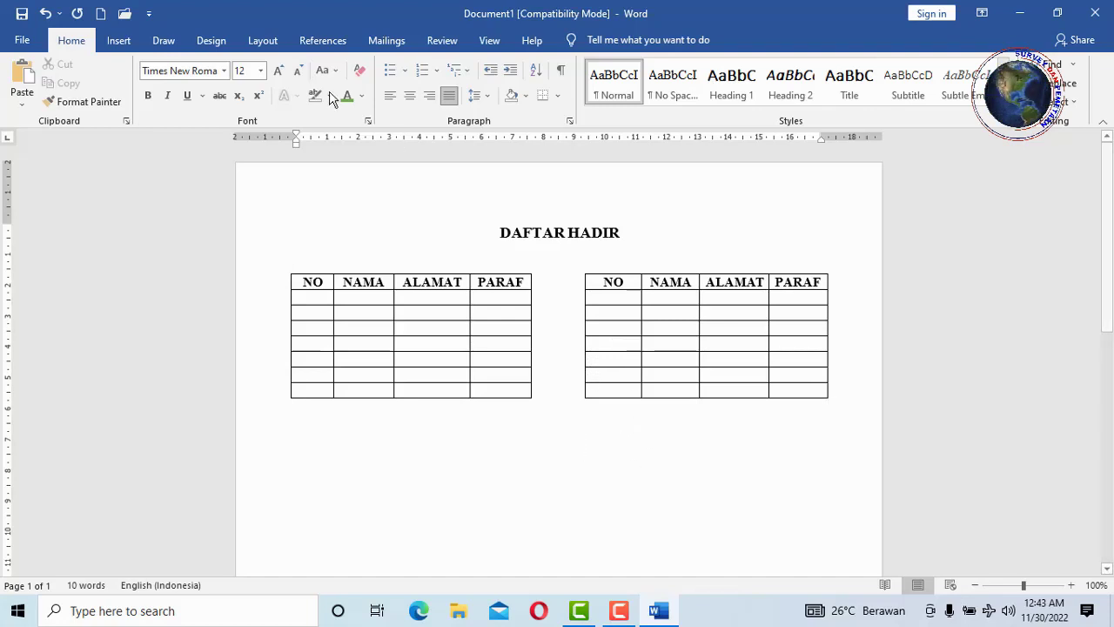
click(261, 47)
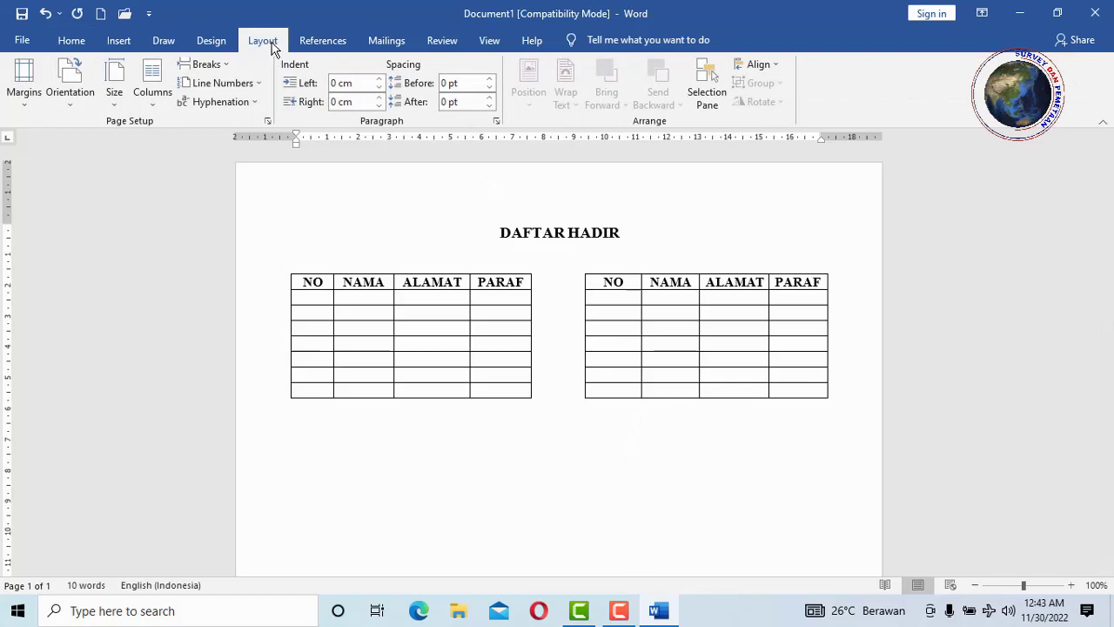
Insert a Next Page section break and set the new page to two columns.
click(228, 73)
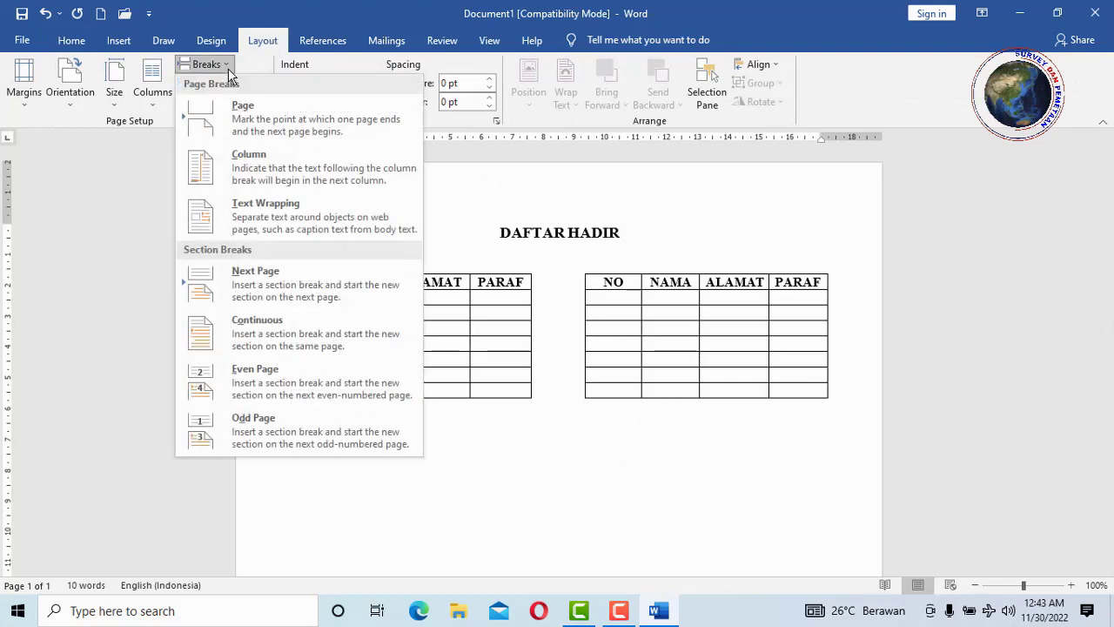
click(271, 283)
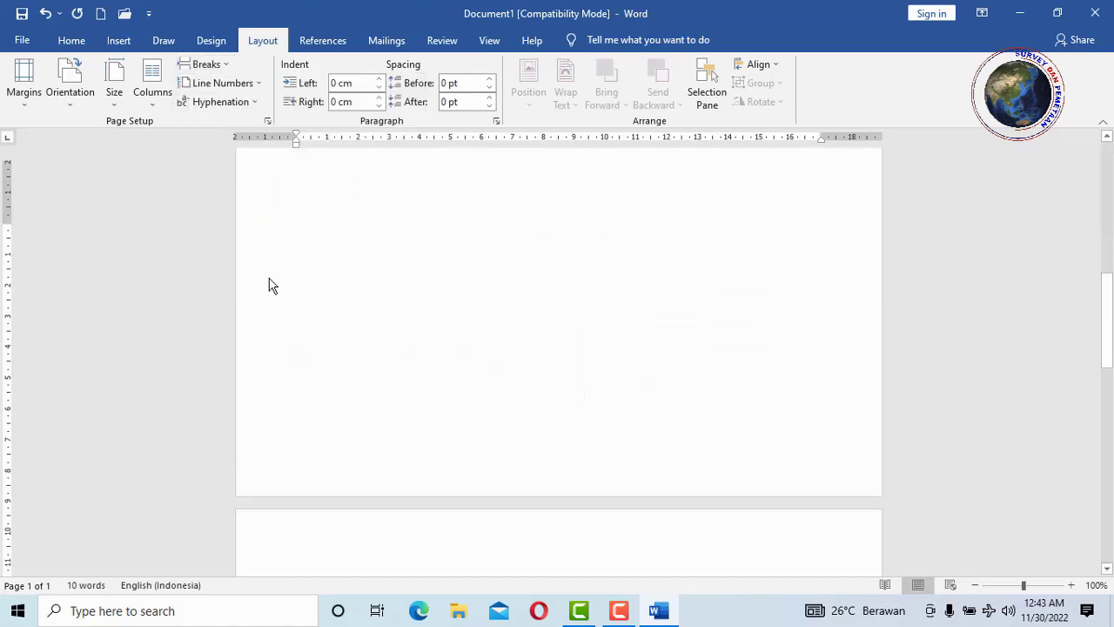
scroll(439, 327, down, 3)
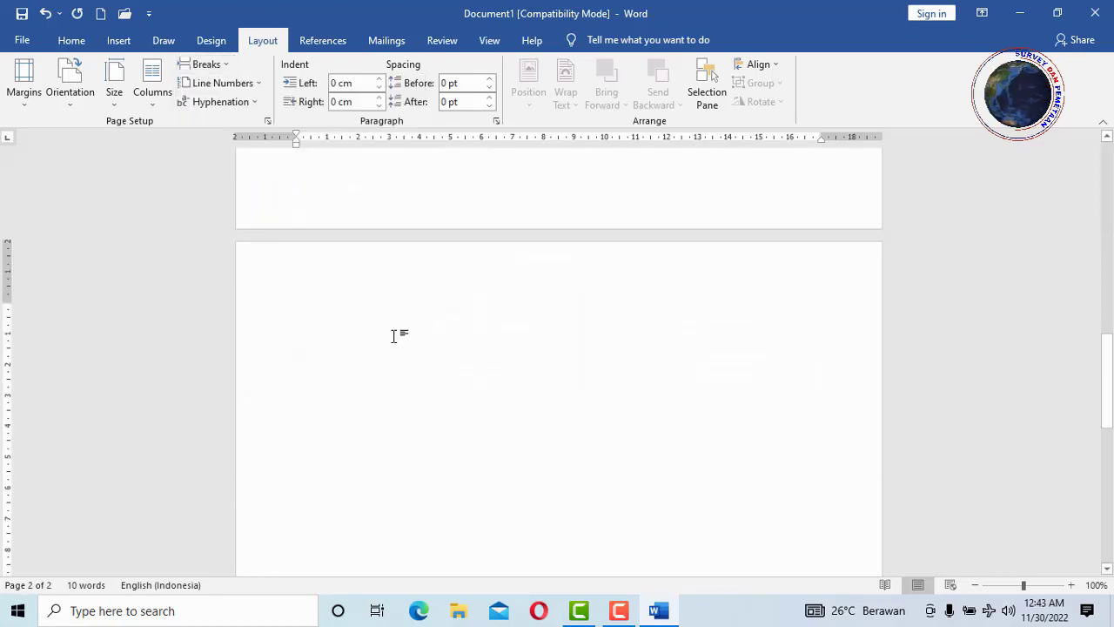
key(BackSpace)
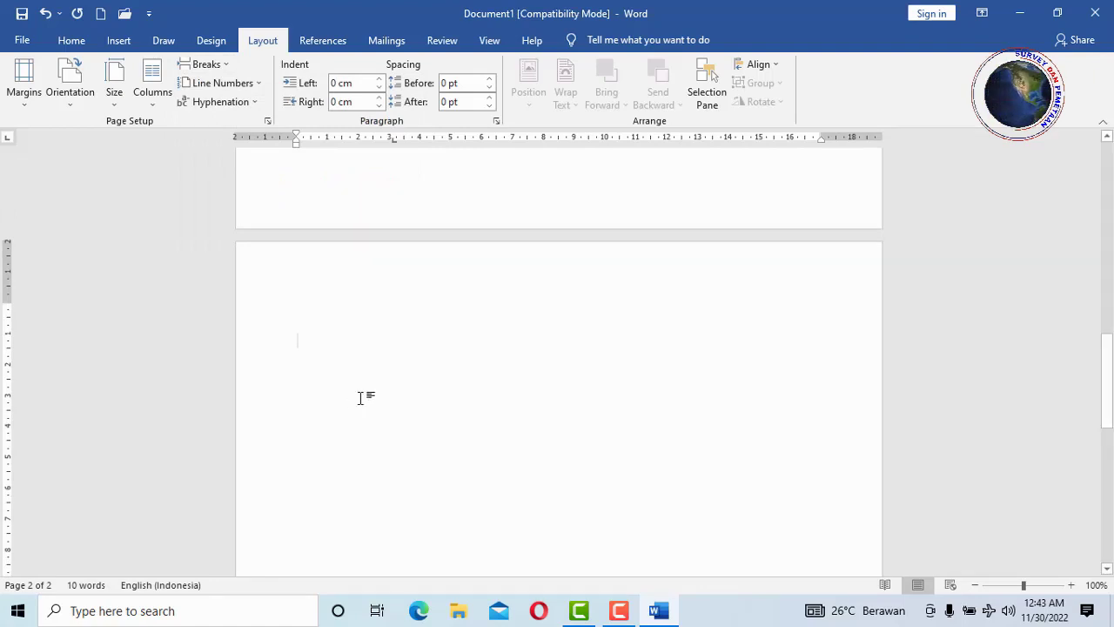
click(157, 108)
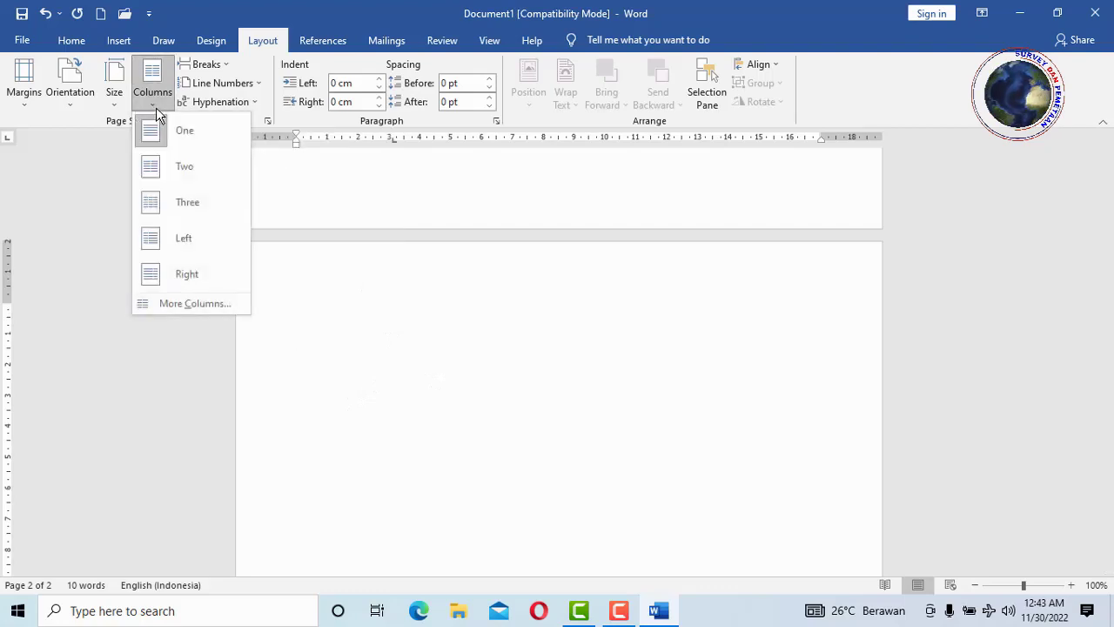
click(184, 170)
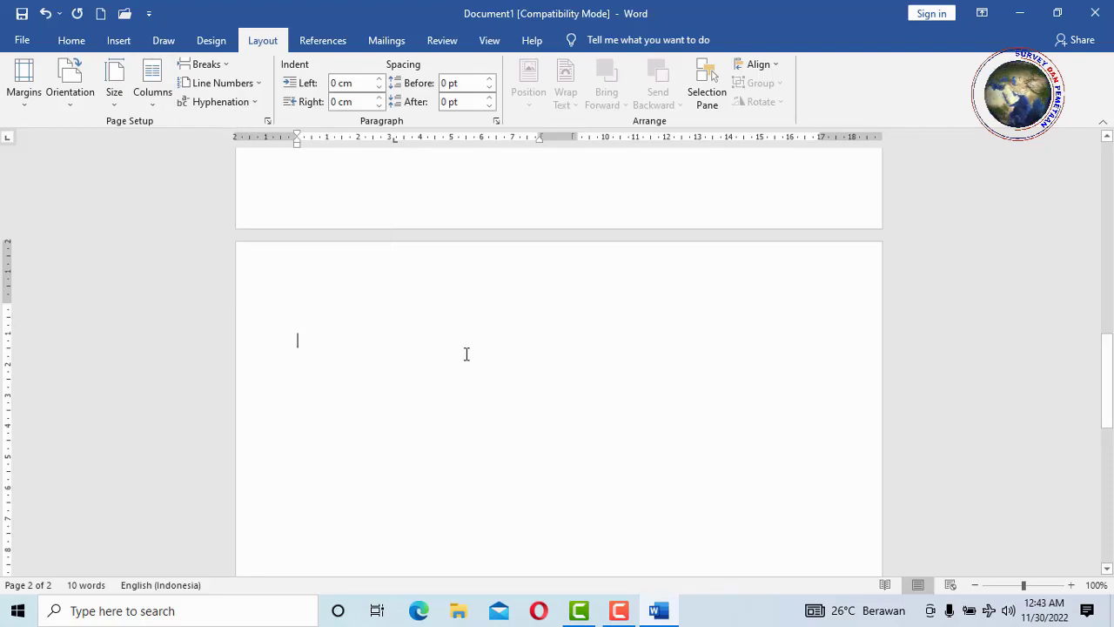
Copy the DAFTAR HADIR title and place the caret at the top of page 2.
scroll(458, 352, up, 1)
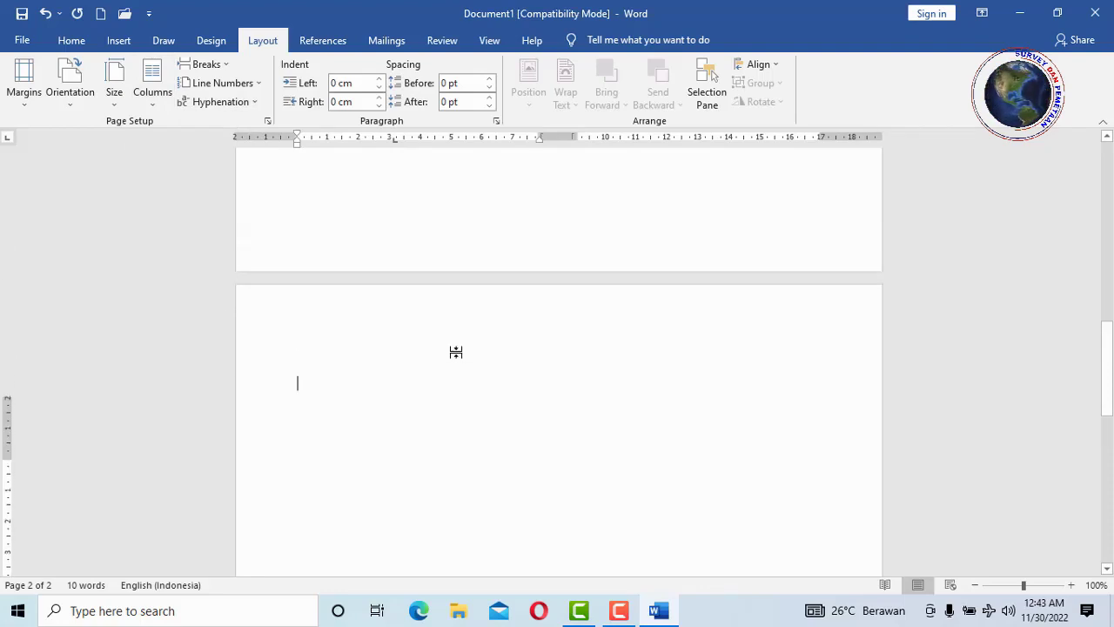
scroll(457, 348, up, 5)
scroll(465, 339, up, 7)
scroll(487, 303, up, 3)
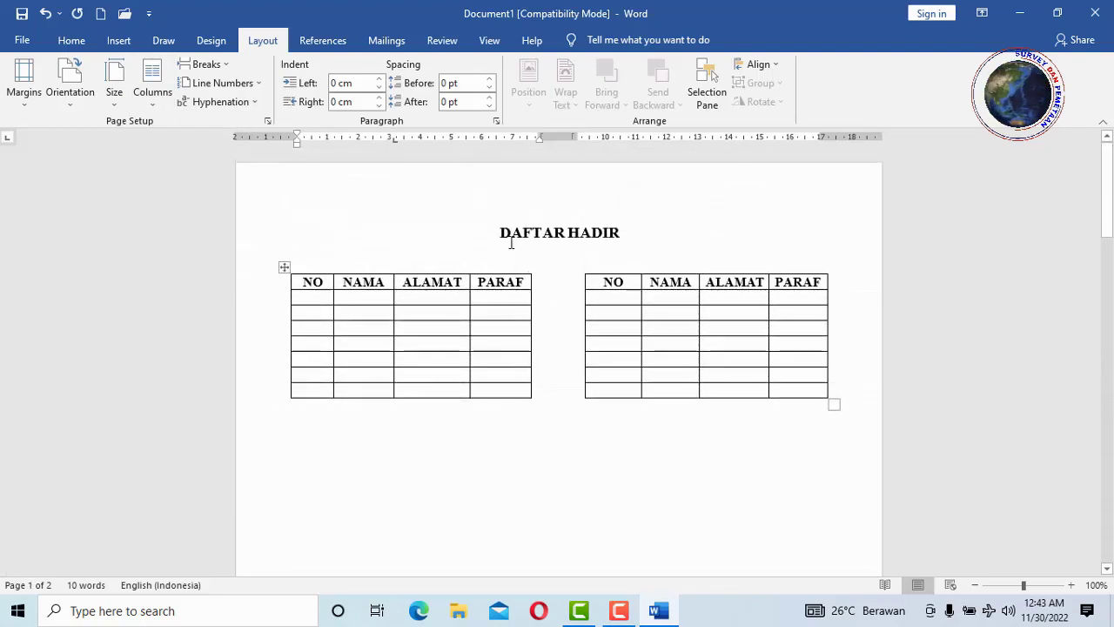
drag(500, 231, 607, 233)
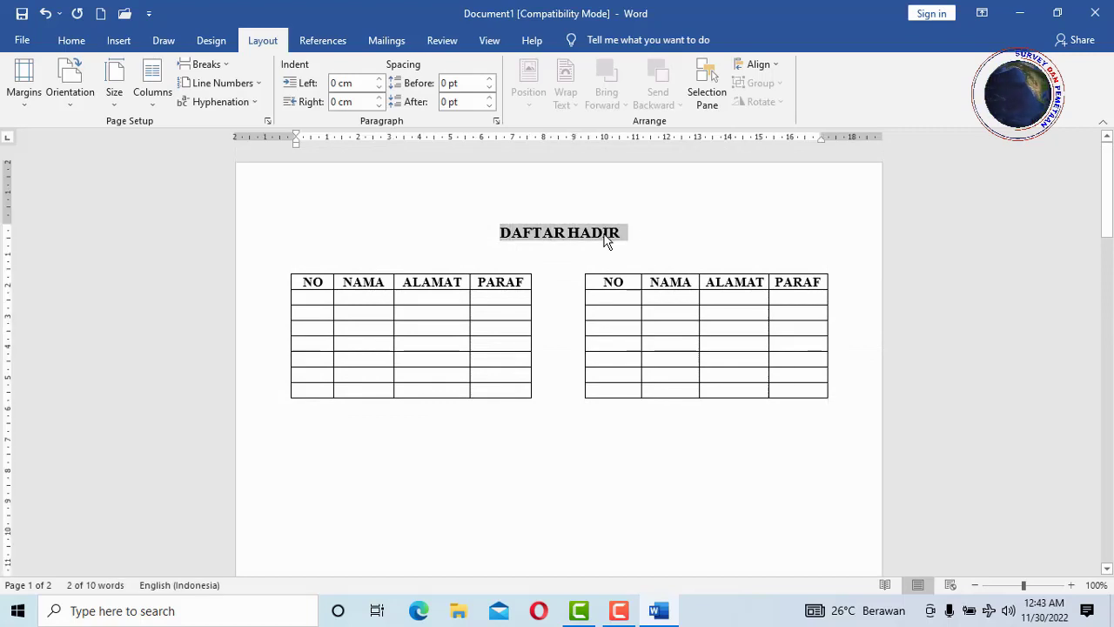
right_click(605, 235)
click(635, 264)
scroll(397, 301, down, 8)
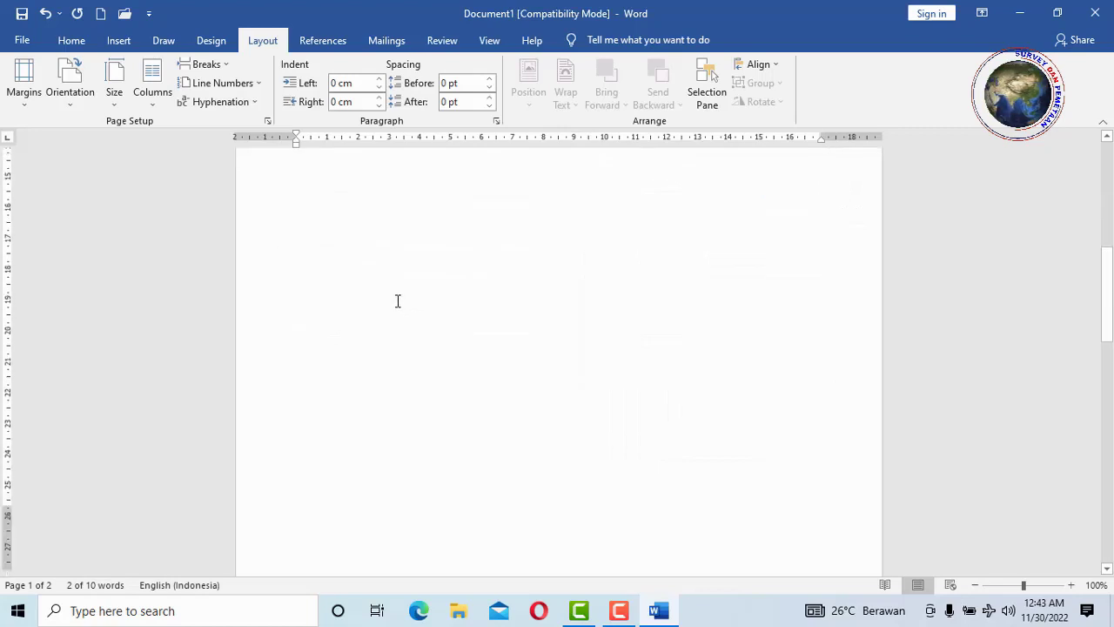
scroll(403, 296, down, 8)
scroll(394, 235, down, 3)
click(394, 235)
scroll(409, 248, up, 2)
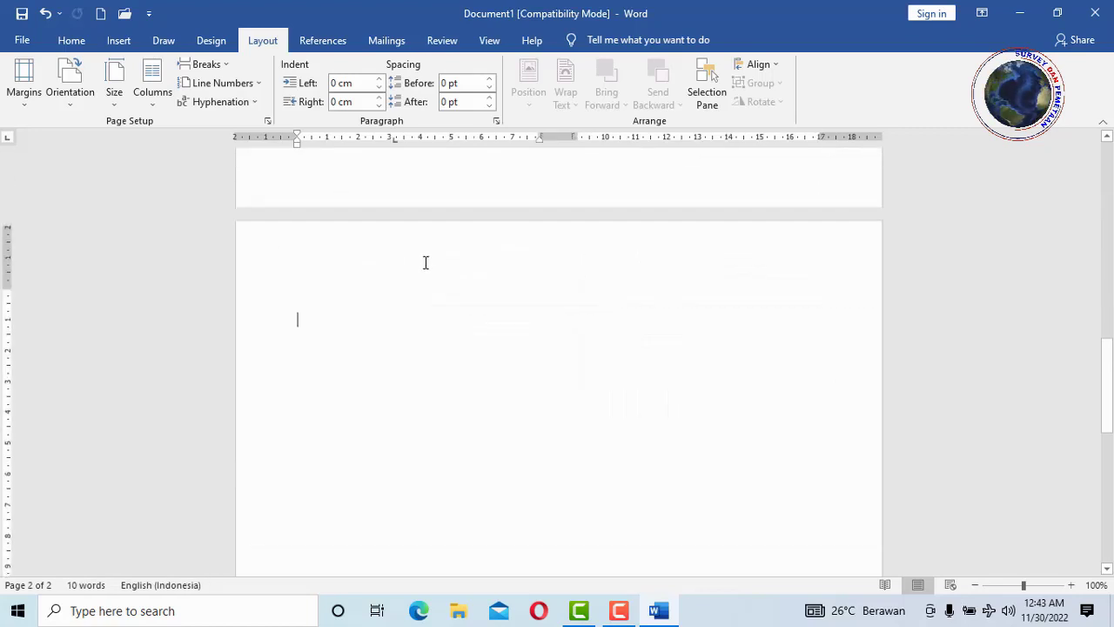
right_click(299, 326)
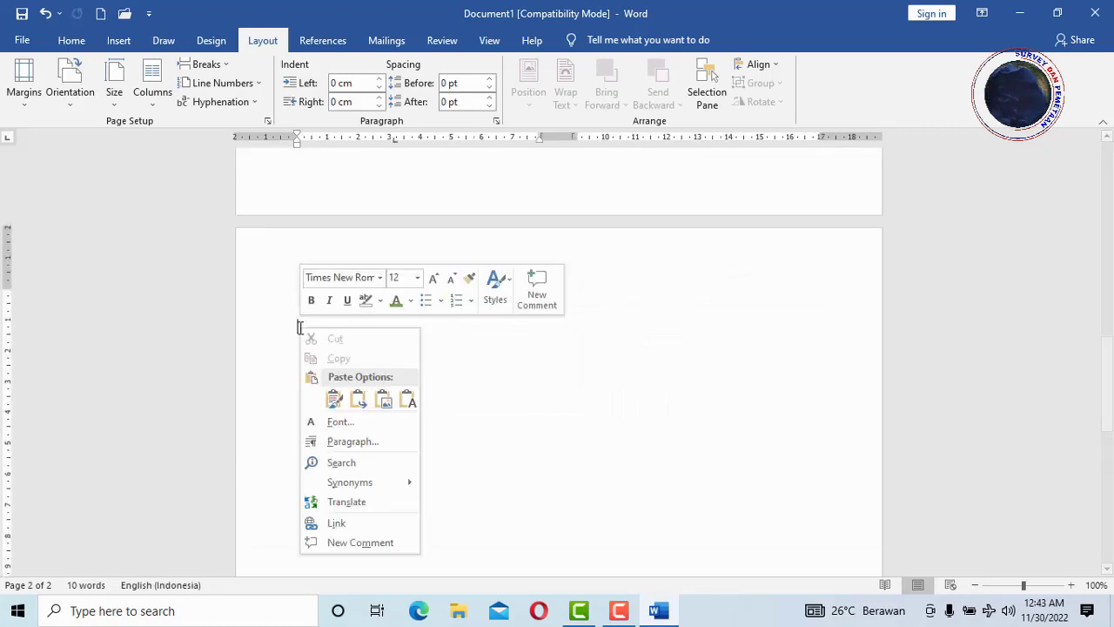
Paste the DAFTAR HADIR heading at the top of page 2 with a new line below it.
click(336, 397)
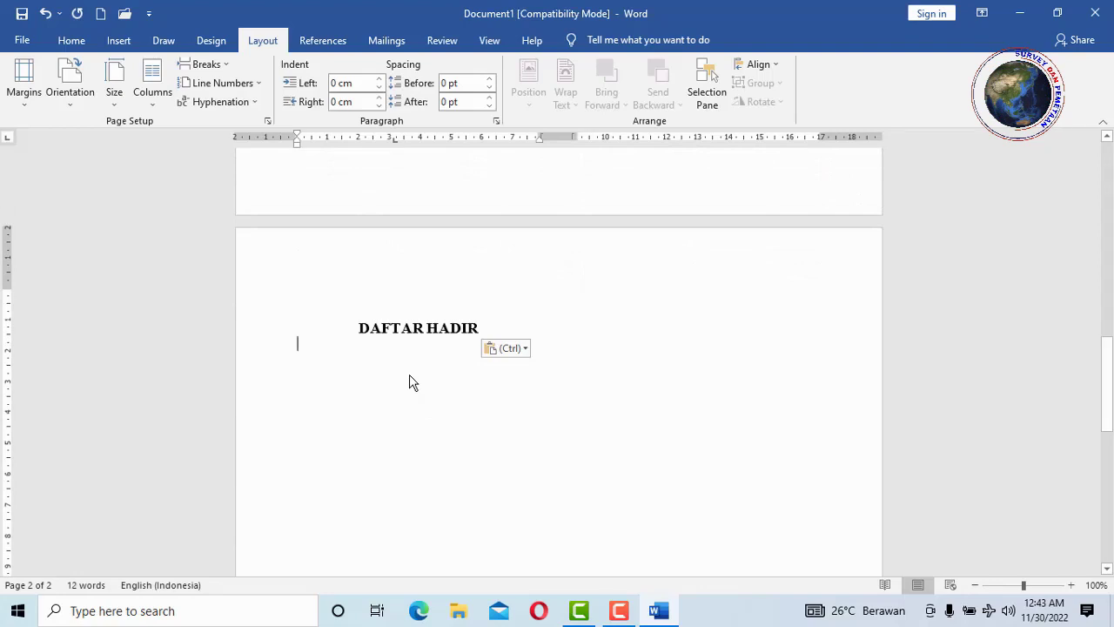
key(Return)
scroll(417, 348, up, 5)
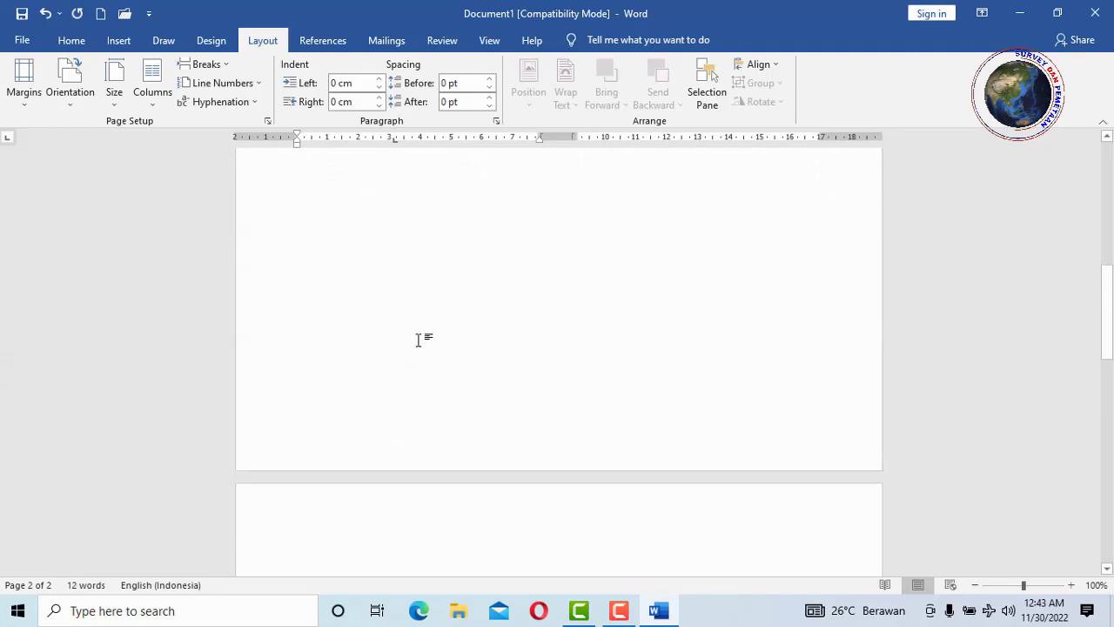
scroll(434, 318, up, 5)
scroll(435, 318, up, 4)
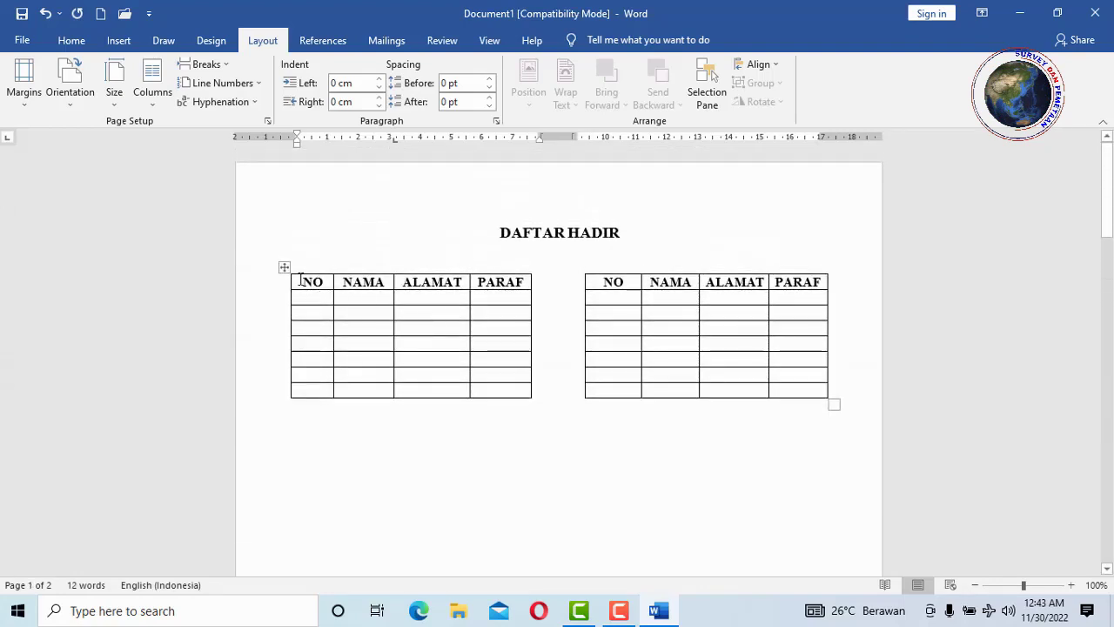
Copy the left attendance table and paste it under page 2's heading.
drag(300, 280, 522, 394)
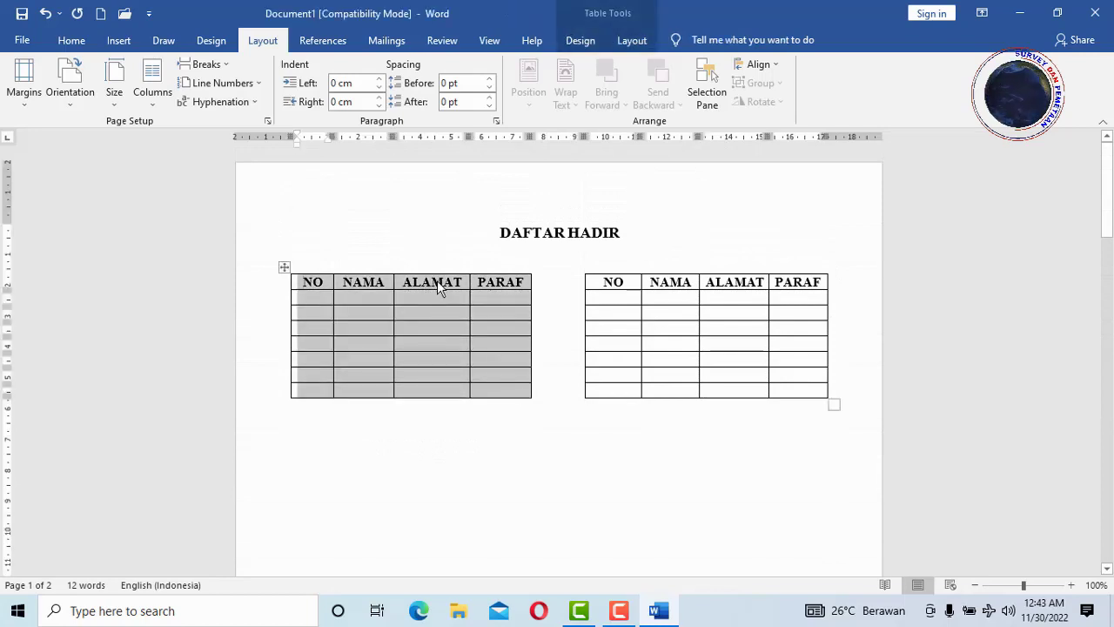
right_click(439, 287)
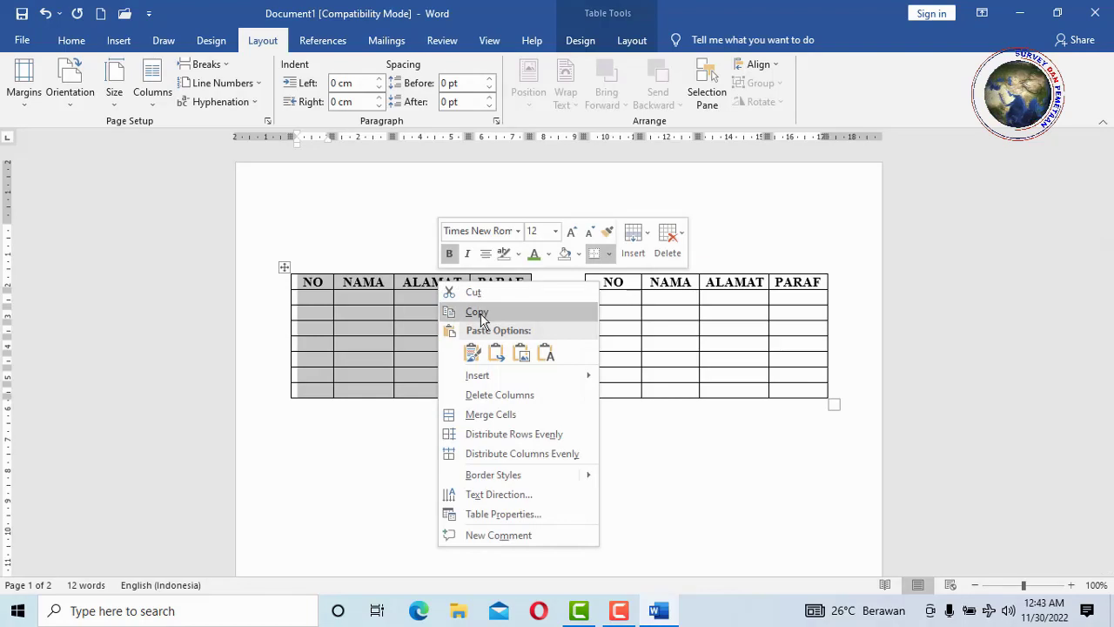
click(472, 308)
scroll(335, 327, down, 10)
scroll(351, 316, down, 3)
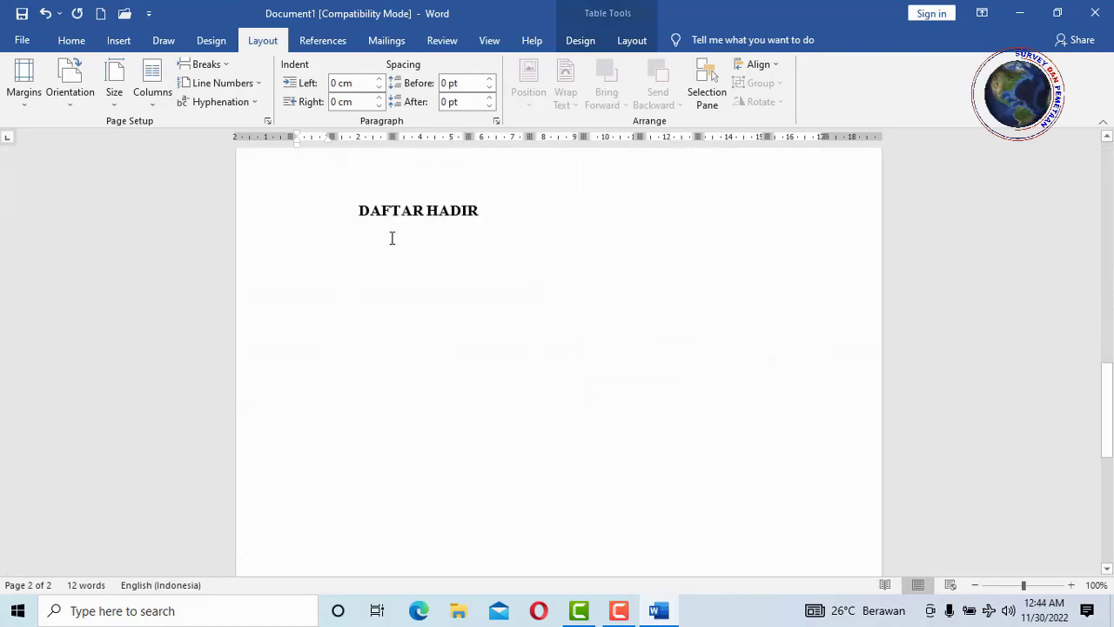
click(321, 261)
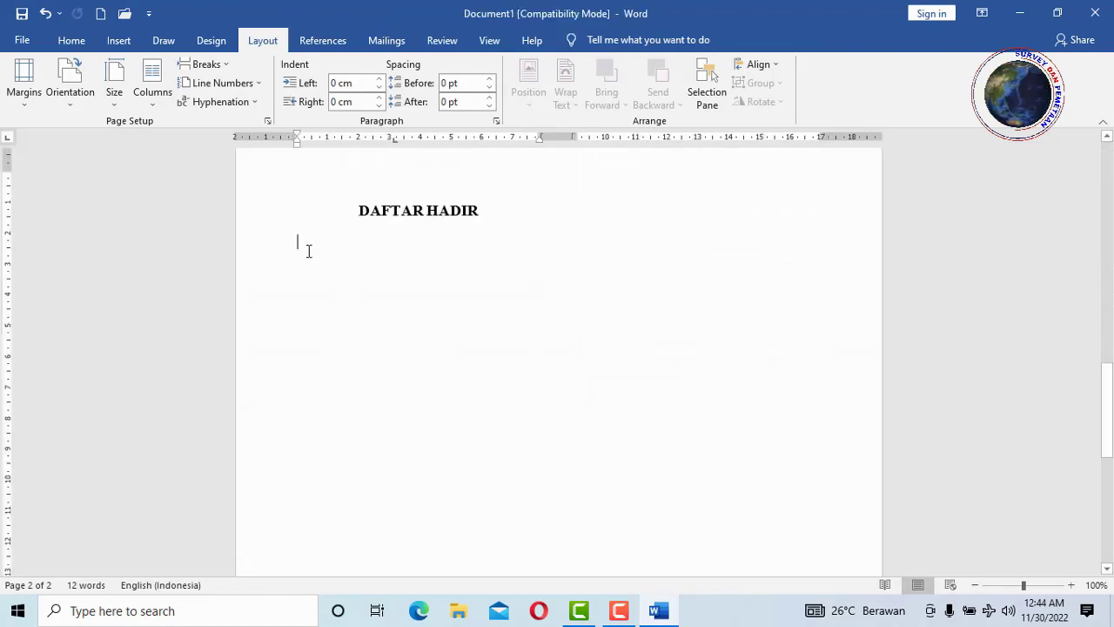
right_click(301, 241)
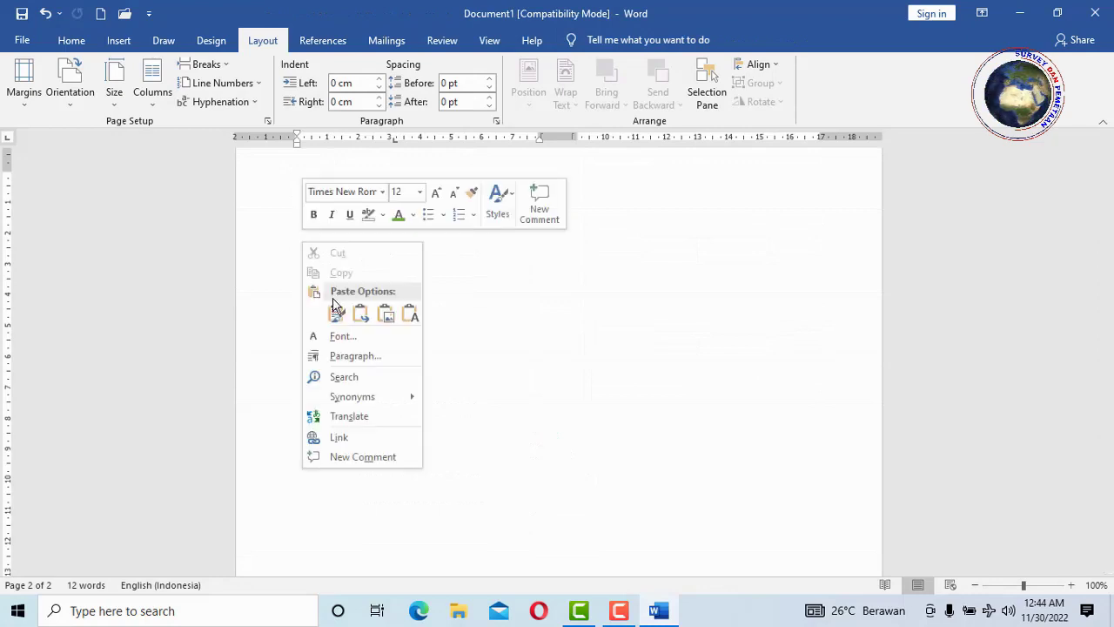
click(358, 315)
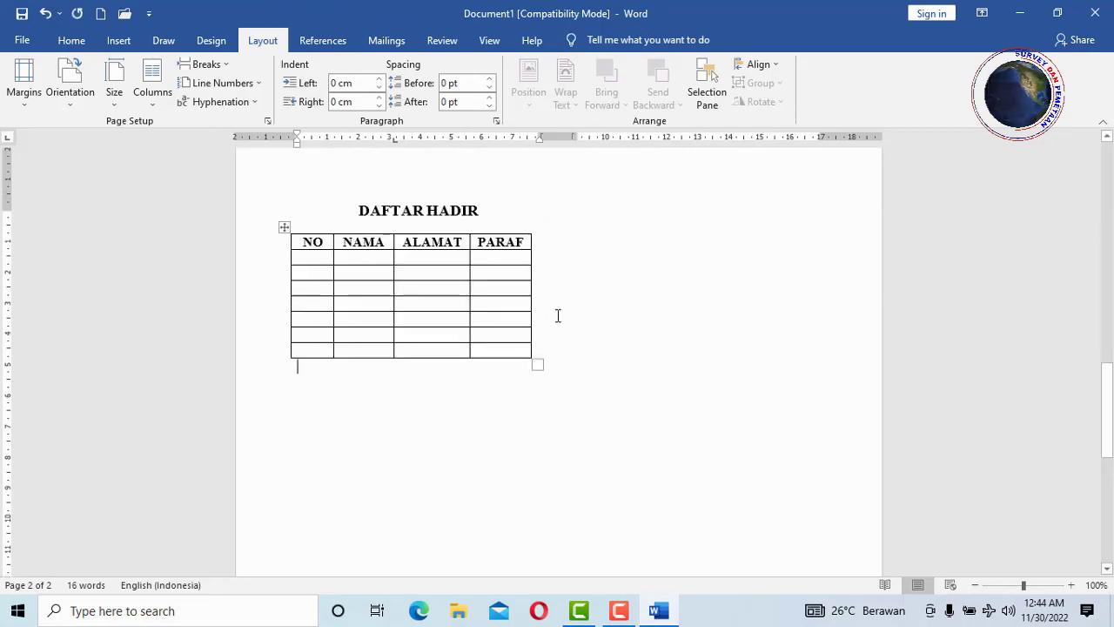
scroll(557, 316, up, 2)
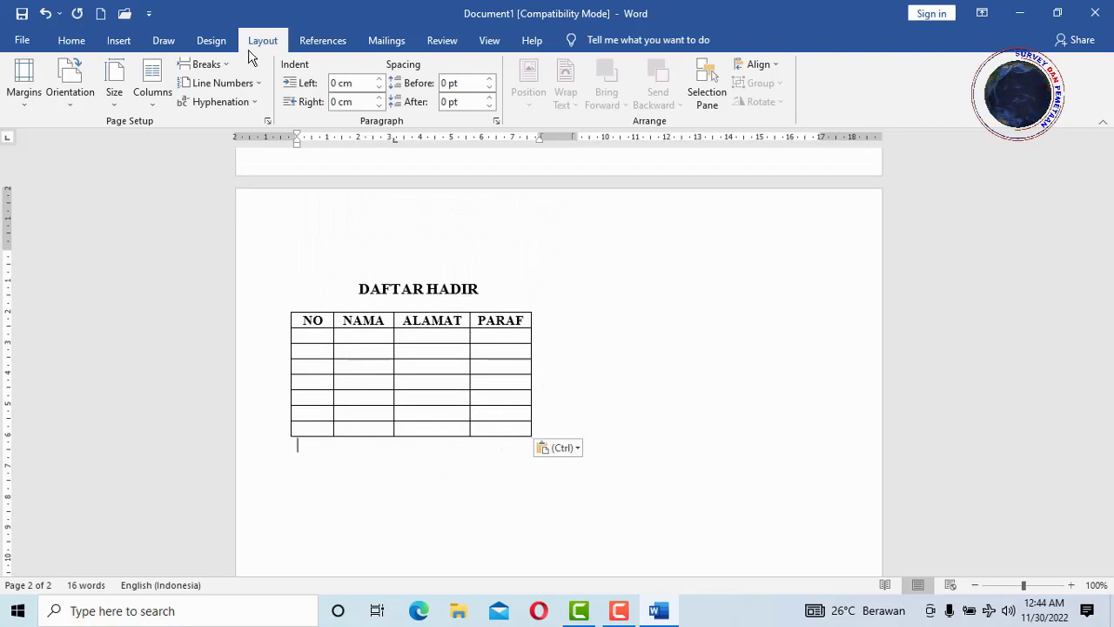
Insert a column break and paste a copy of the DAFTAR HADIR title into the second column.
click(224, 70)
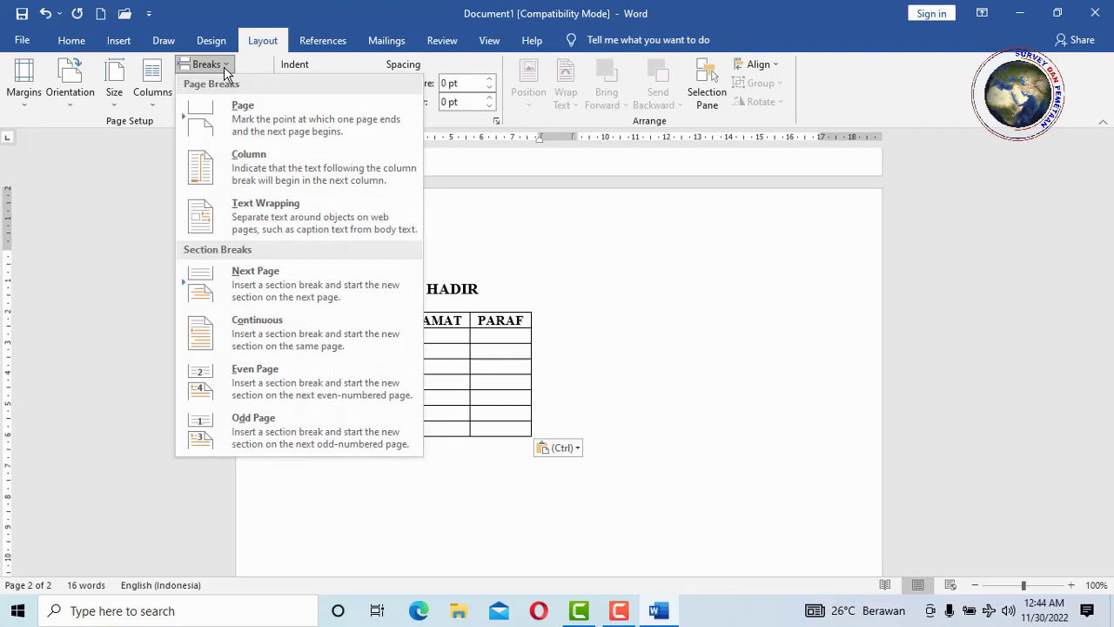
click(256, 168)
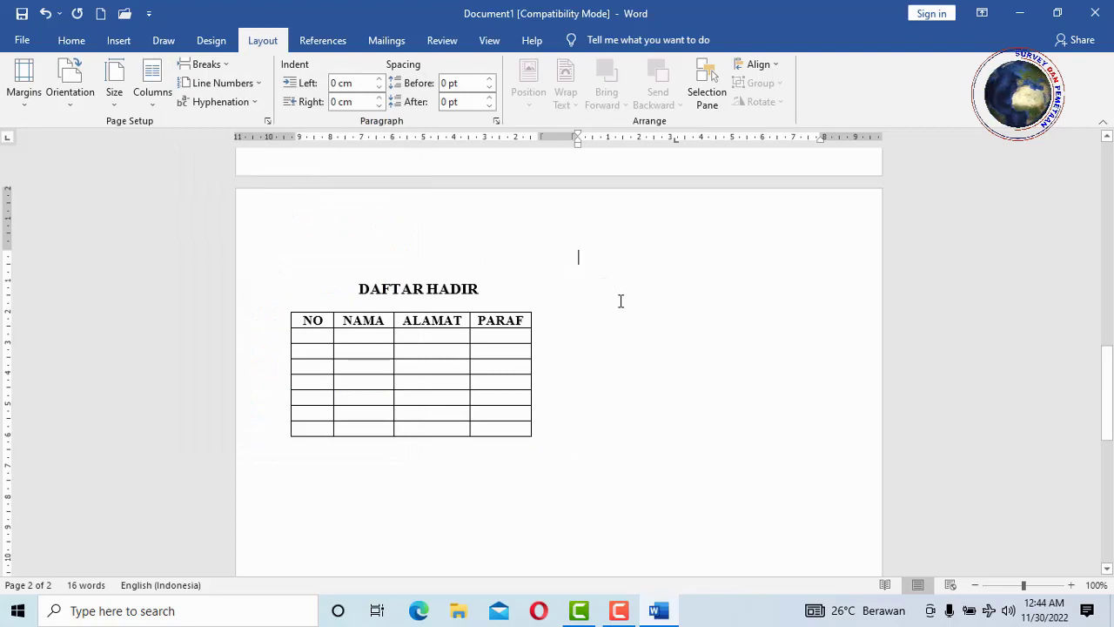
mouse_move(367, 304)
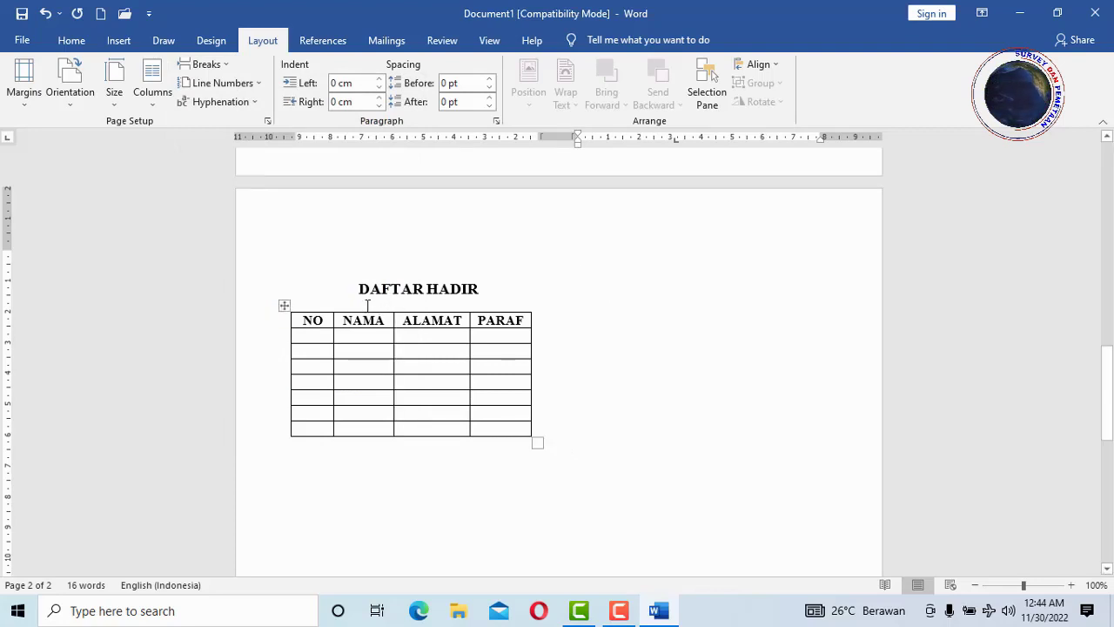
drag(357, 288, 486, 289)
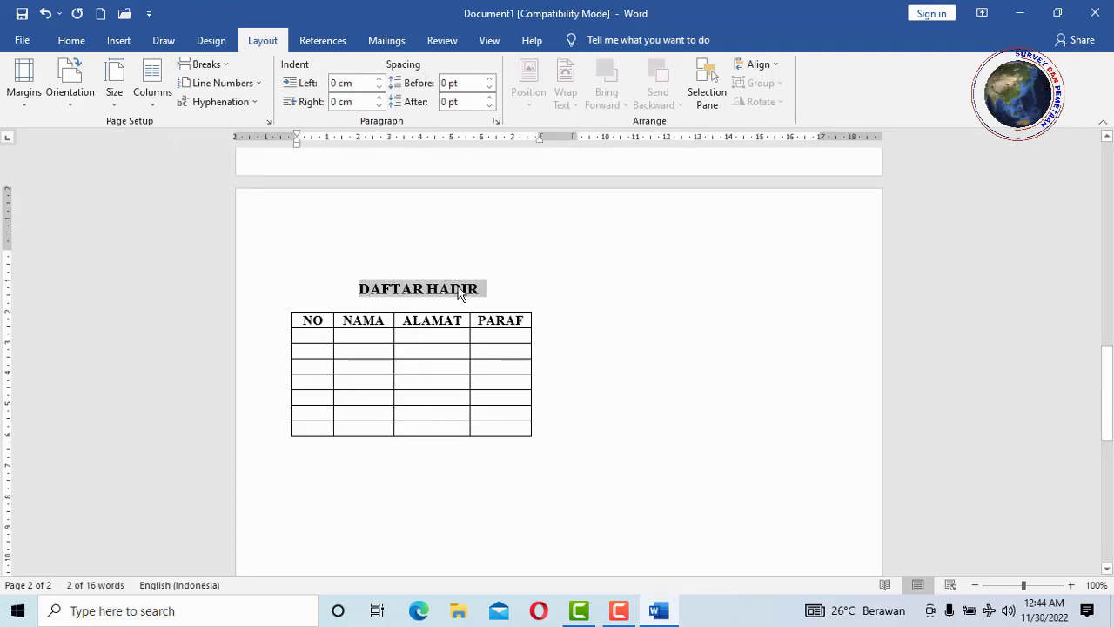
right_click(459, 288)
click(474, 316)
click(597, 255)
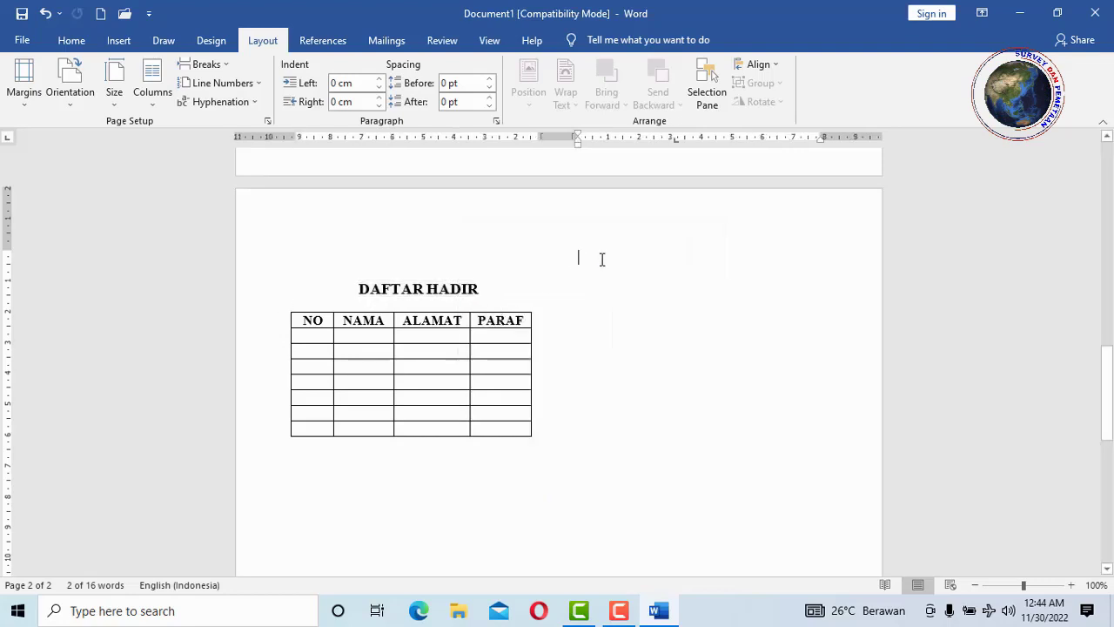
right_click(601, 258)
click(637, 331)
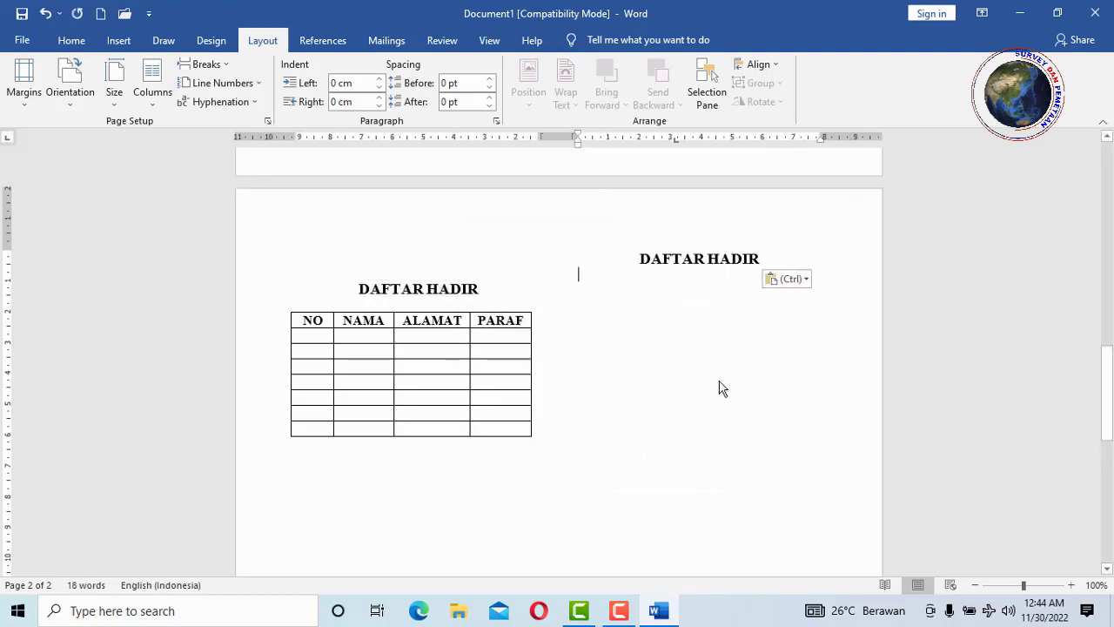
Copy the NO/NAMA/ALAMAT/PARAF table and paste it beneath the right-hand heading.
mouse_move(390, 324)
drag(300, 324, 510, 427)
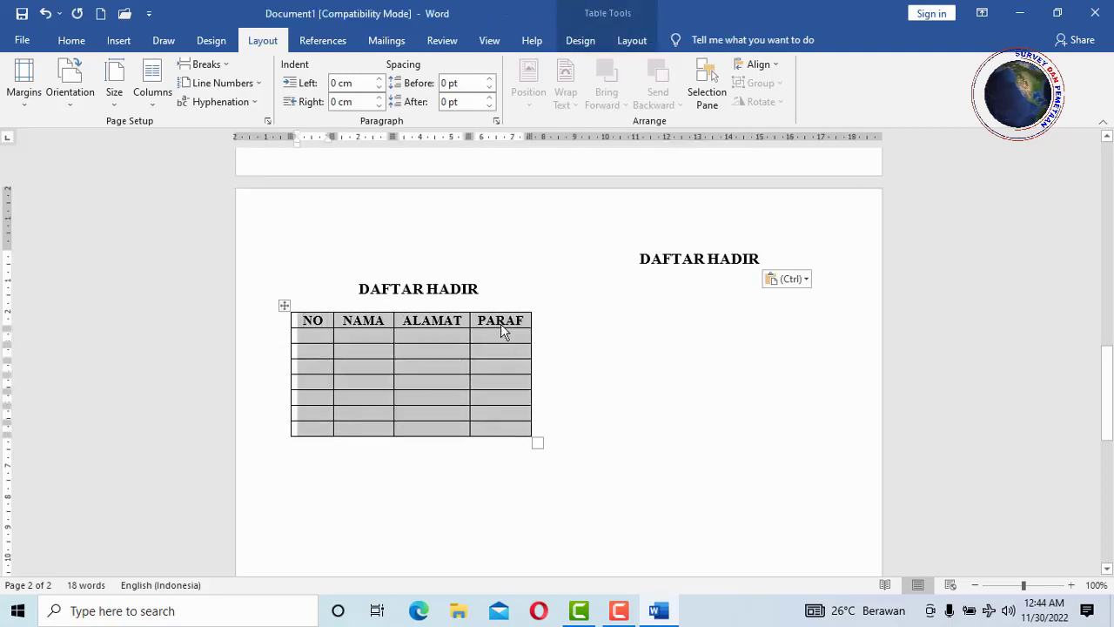
right_click(503, 330)
click(515, 69)
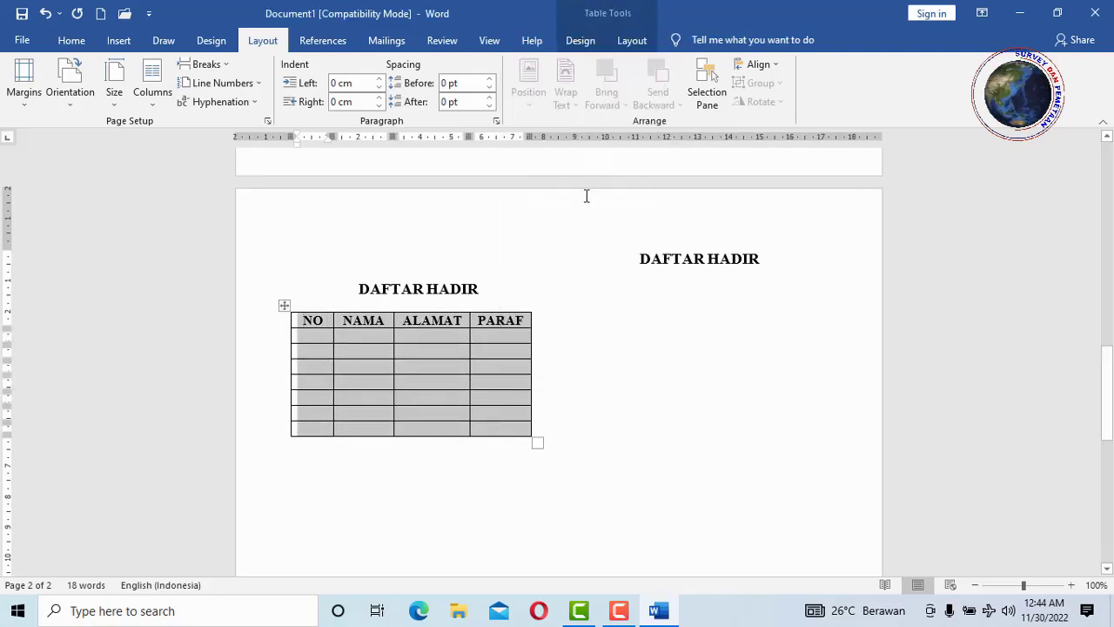
click(647, 309)
click(777, 264)
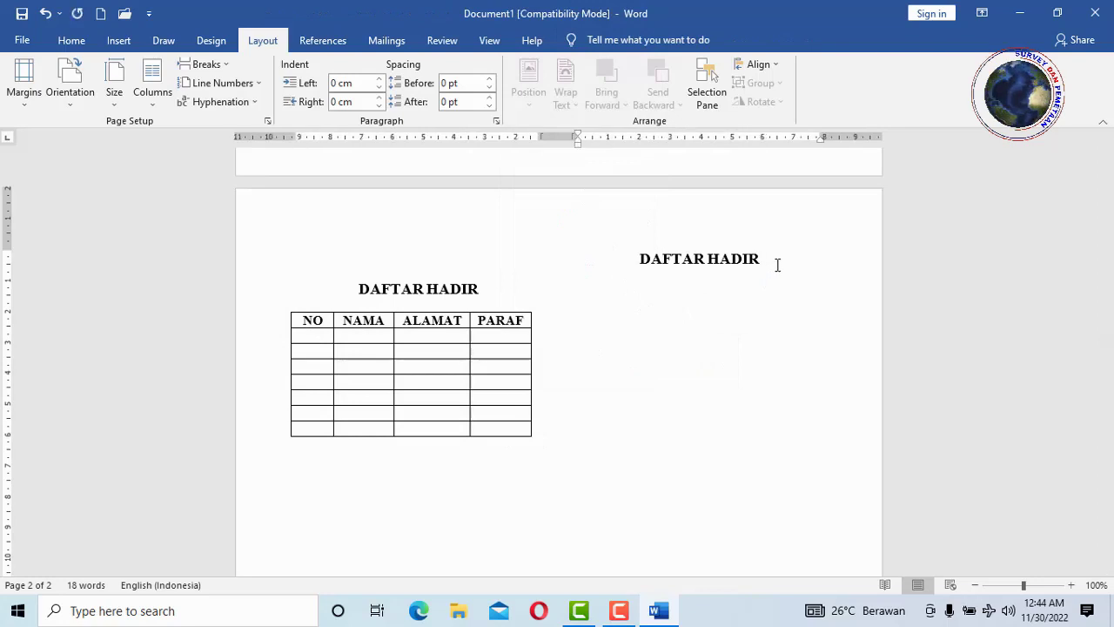
right_click(700, 296)
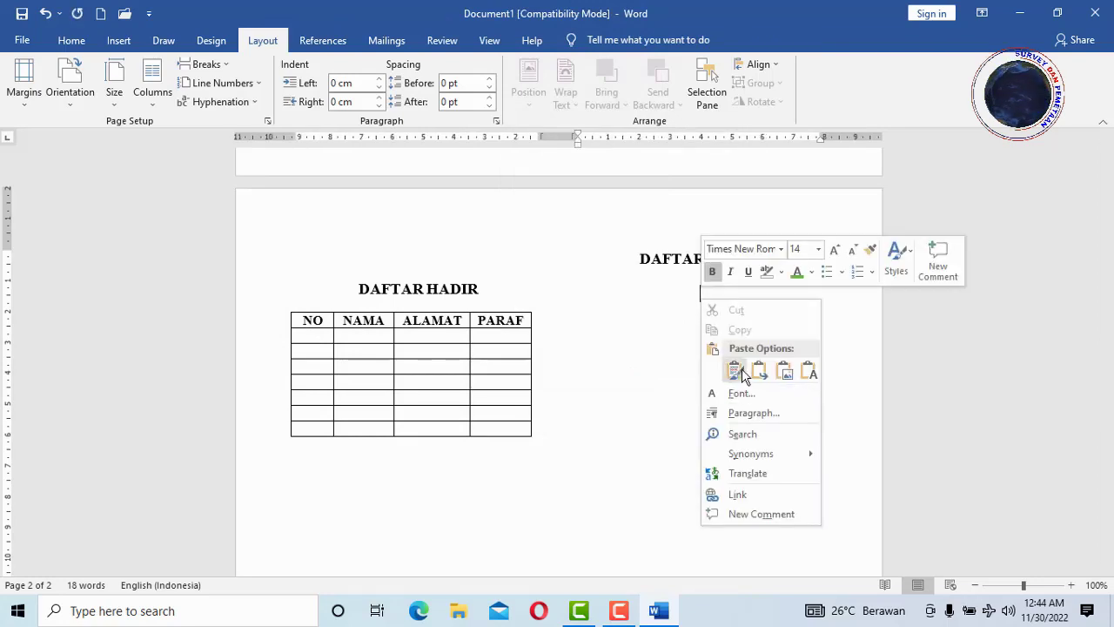
click(731, 369)
Delete the two empty lines above the left heading so both headings align.
click(505, 261)
key(Delete)
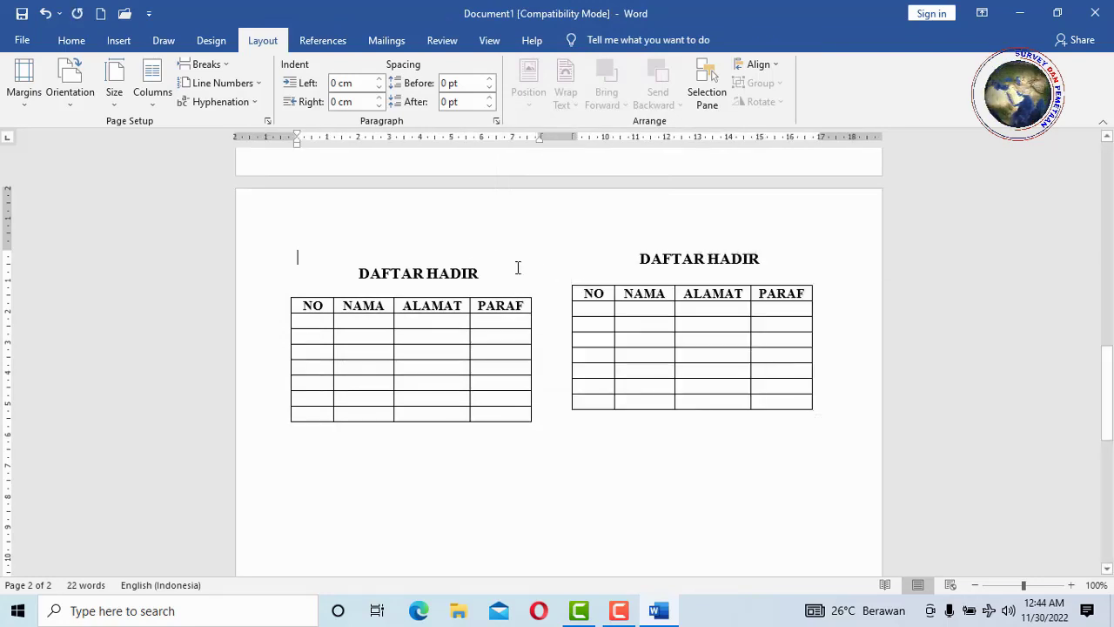
key(Delete)
With the caret below the right-hand table, view the Columns choices and dismiss them unchanged.
scroll(603, 359, down, 2)
click(602, 359)
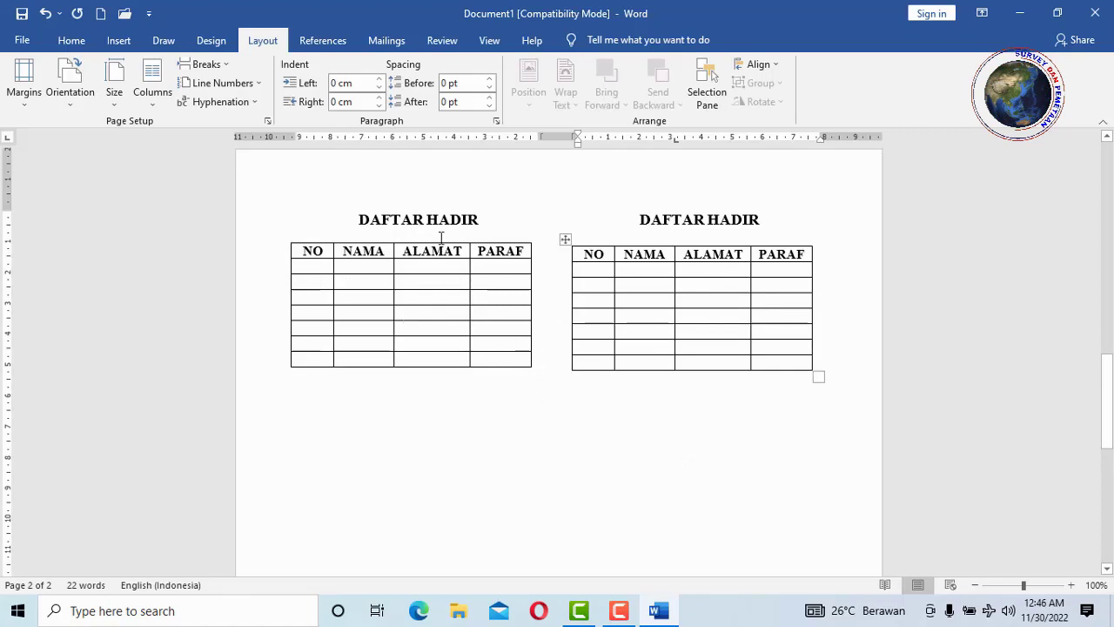
click(158, 108)
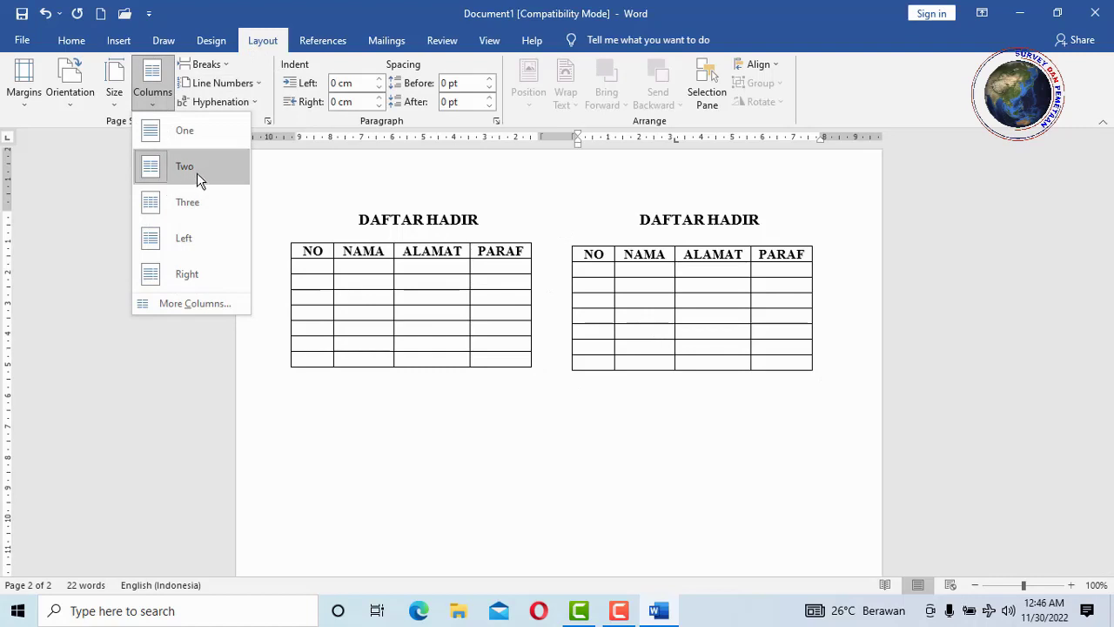
click(539, 399)
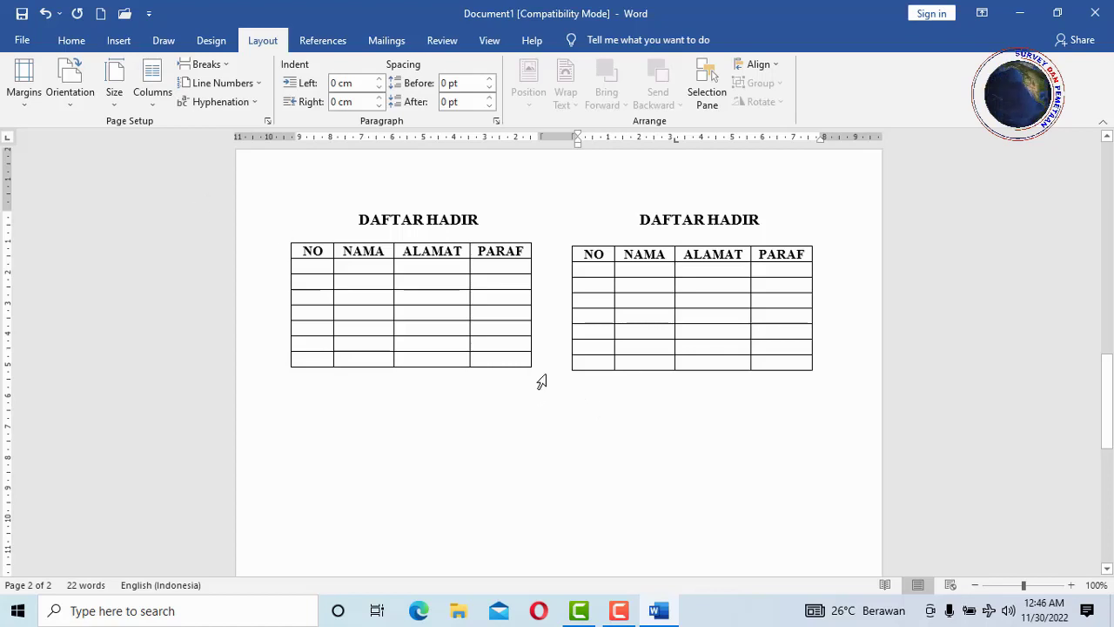
Turn on Show text boundaries in Word Options > Advanced and confirm with OK.
click(22, 40)
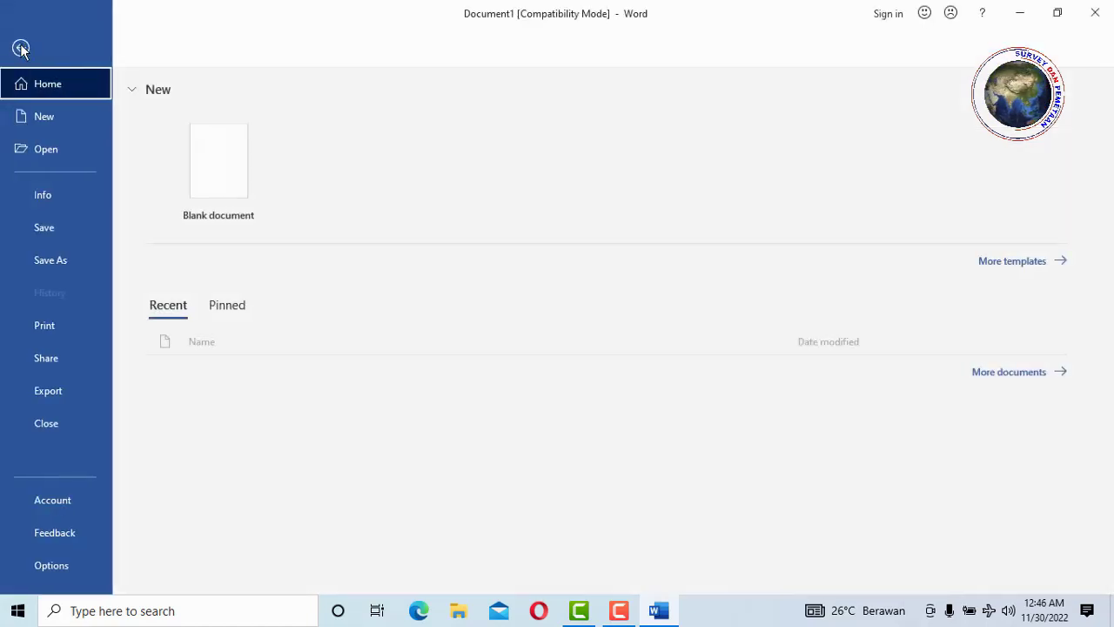
key(Escape)
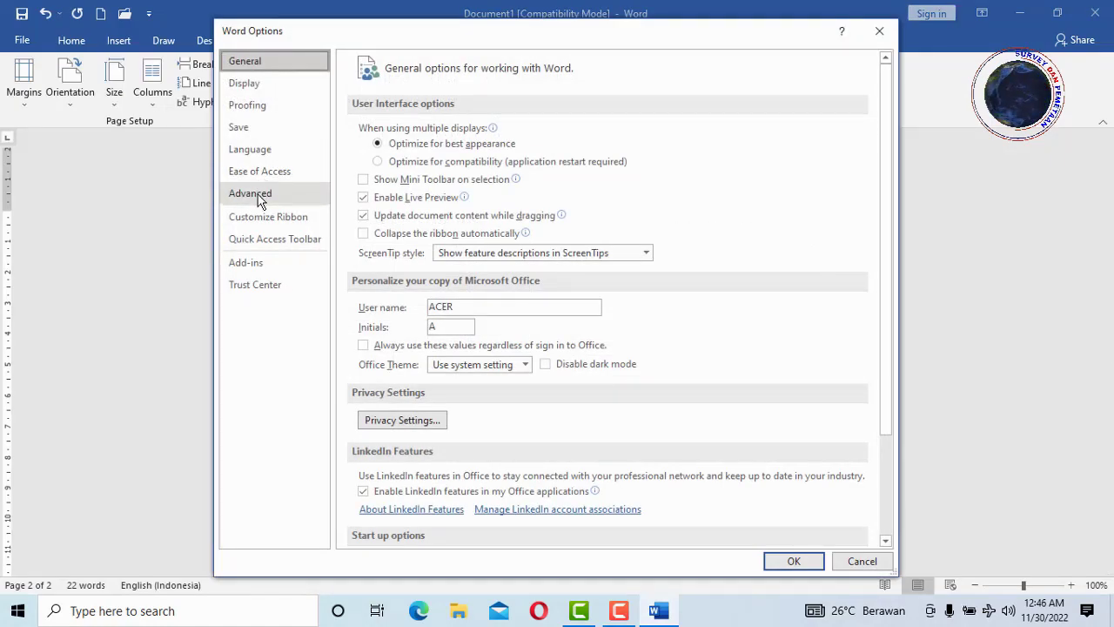
click(258, 195)
scroll(452, 352, down, 3)
scroll(452, 357, down, 3)
scroll(448, 358, down, 2)
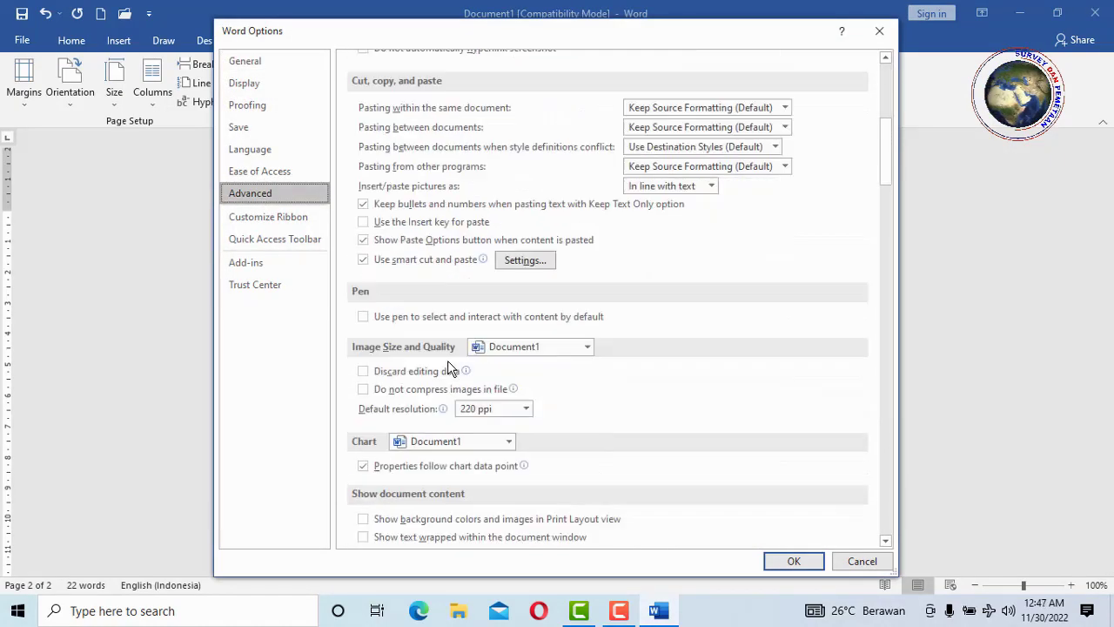
scroll(448, 361, down, 2)
scroll(444, 383, down, 3)
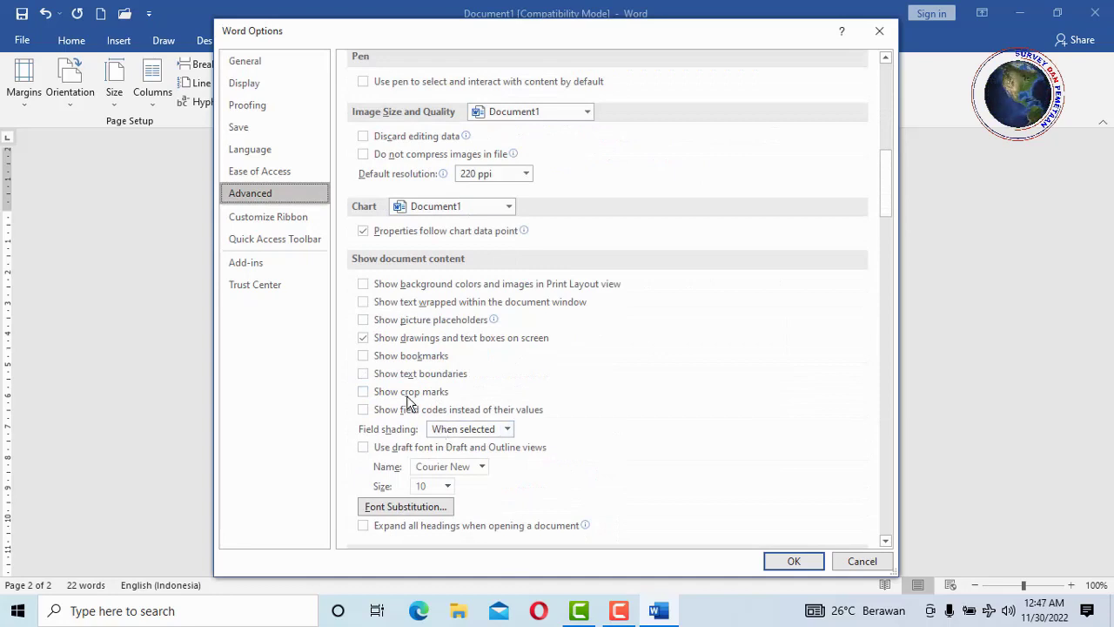
click(363, 375)
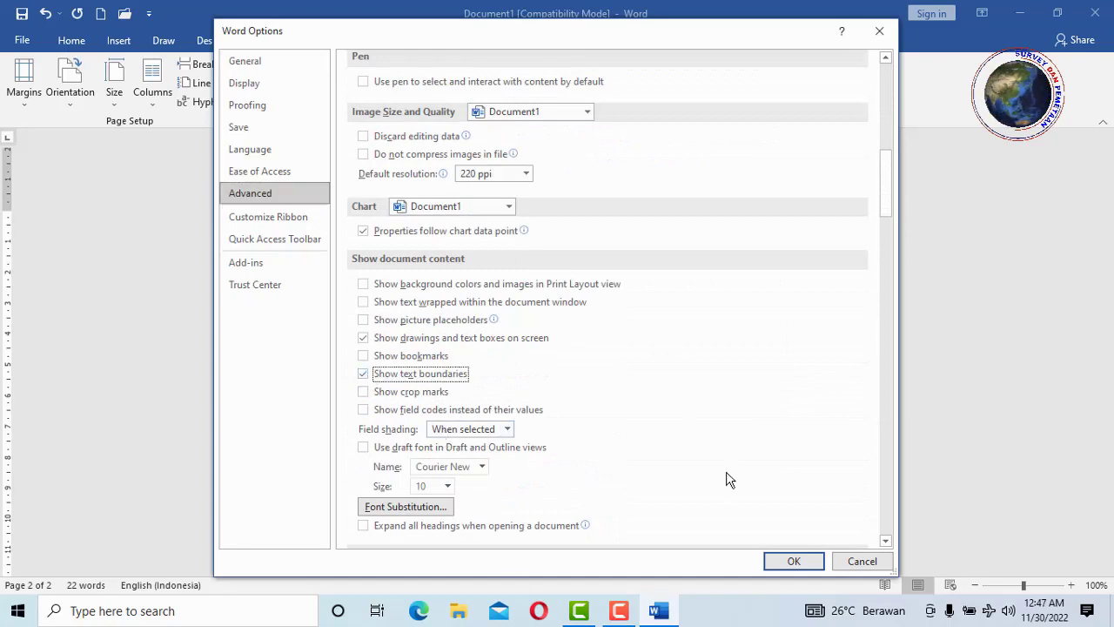
click(794, 562)
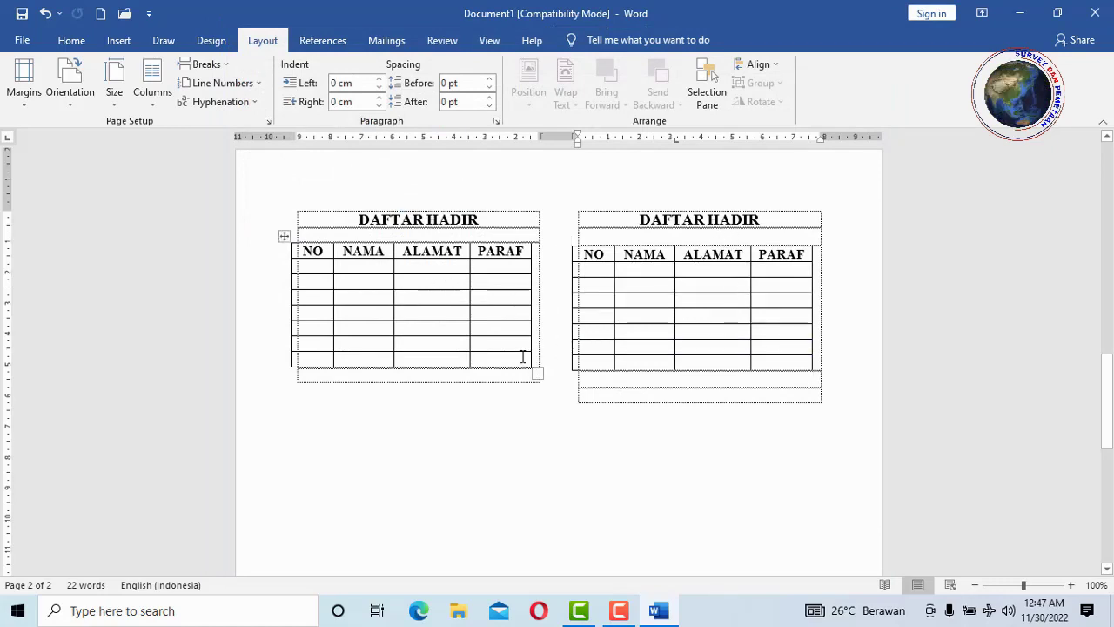
Review both pages and undo the extra empty line below the right-hand table.
scroll(523, 357, up, 3)
scroll(511, 334, up, 4)
scroll(522, 324, up, 3)
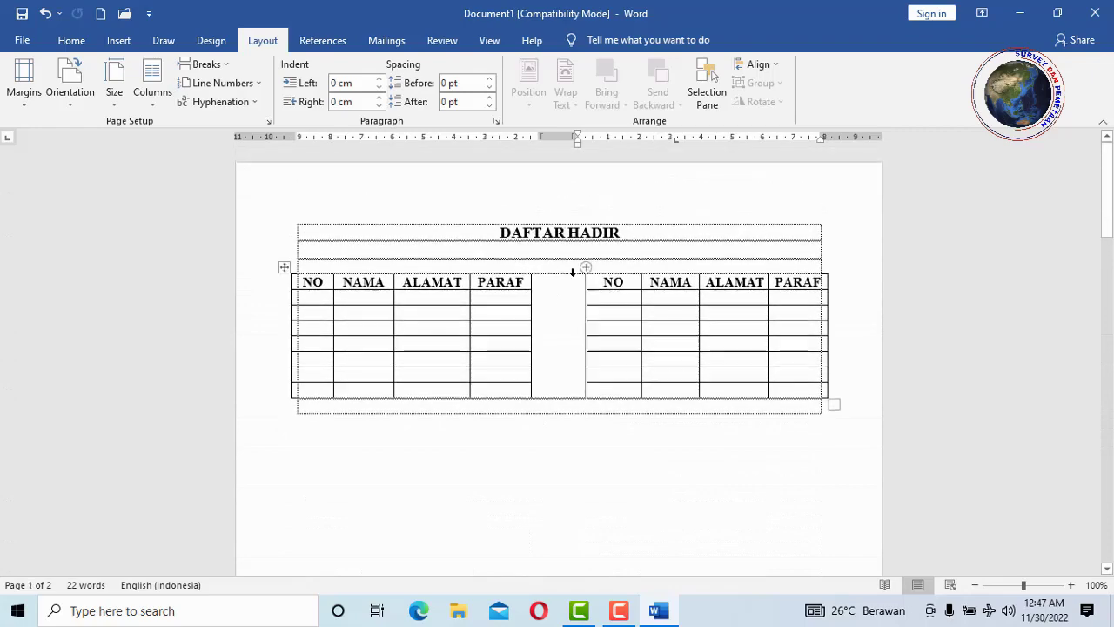
scroll(571, 325, down, 4)
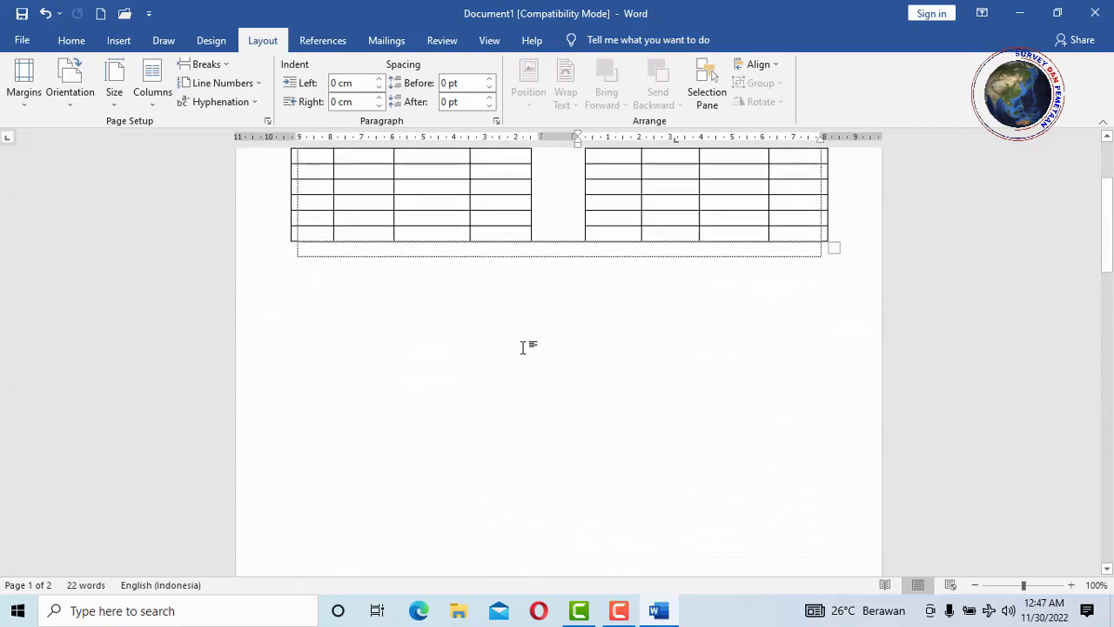
scroll(523, 340, down, 10)
scroll(522, 335, down, 8)
scroll(522, 335, down, 3)
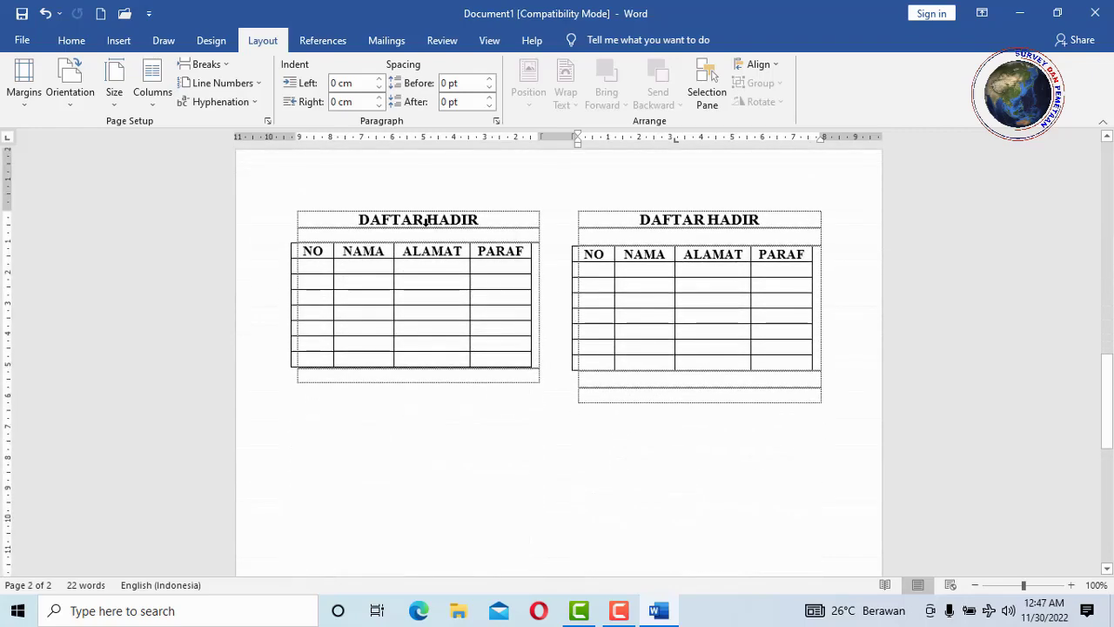
key(ctrl+z)
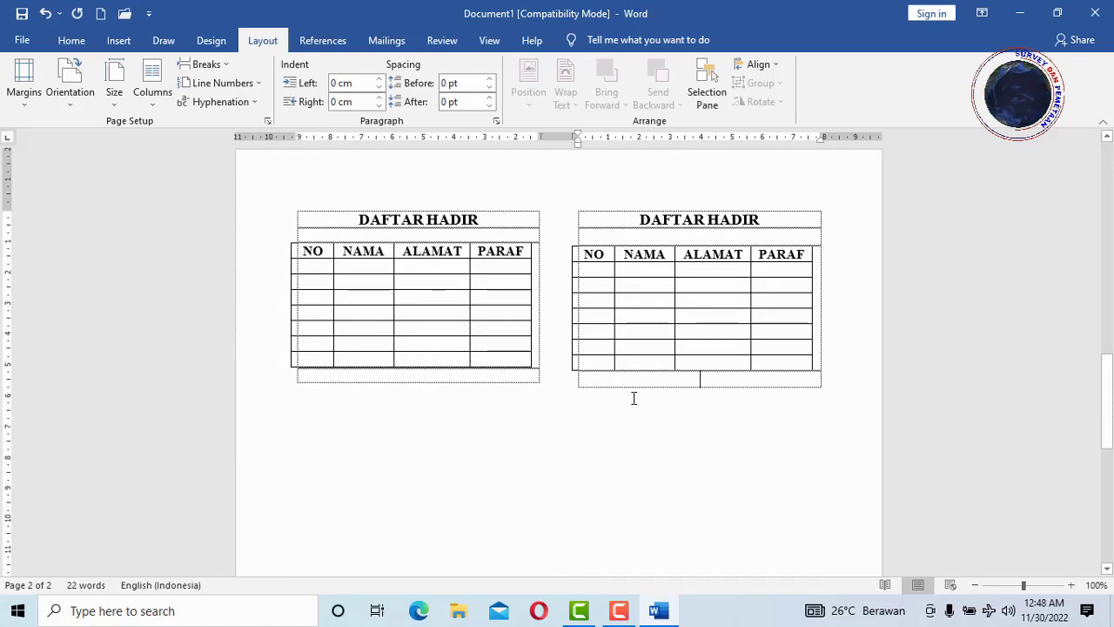
click(23, 40)
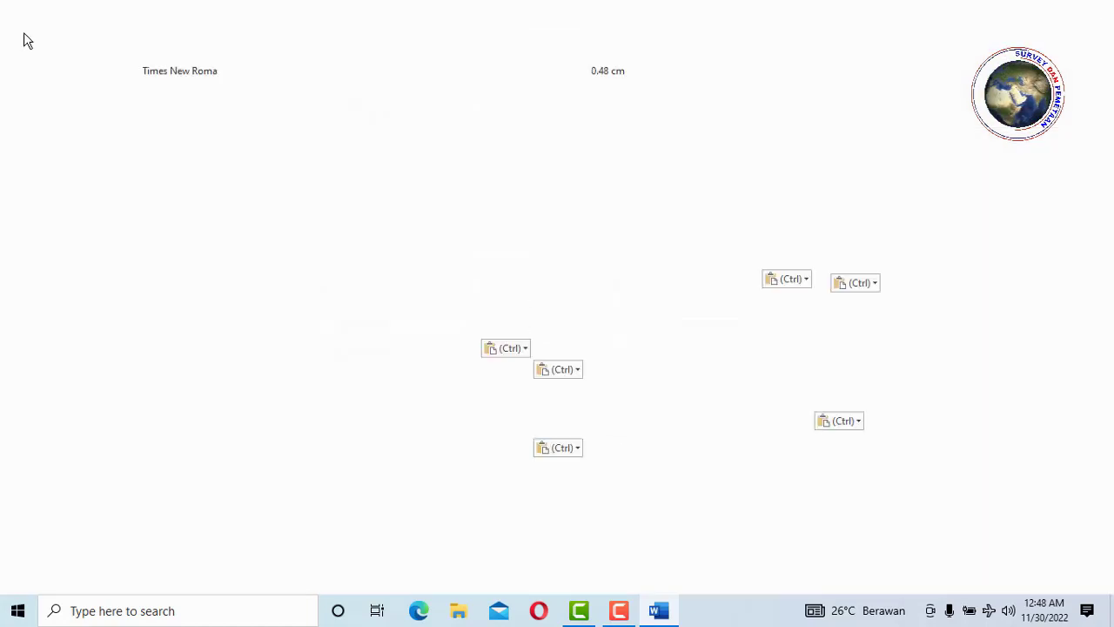
Turn Show text boundaries off in Word Options > Advanced and confirm with OK.
click(66, 564)
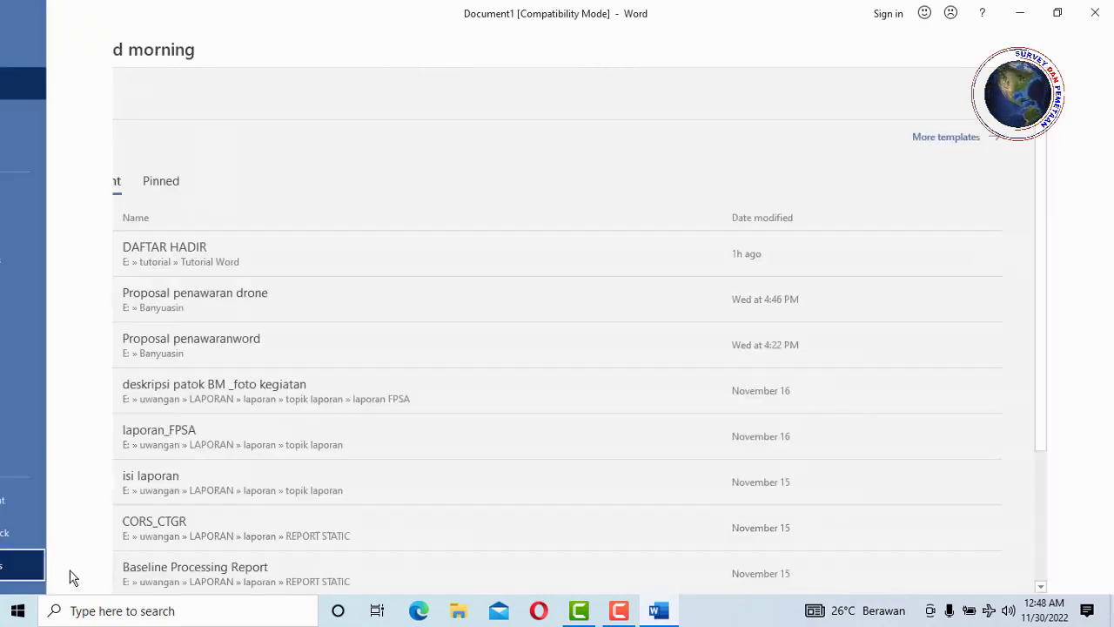
click(256, 196)
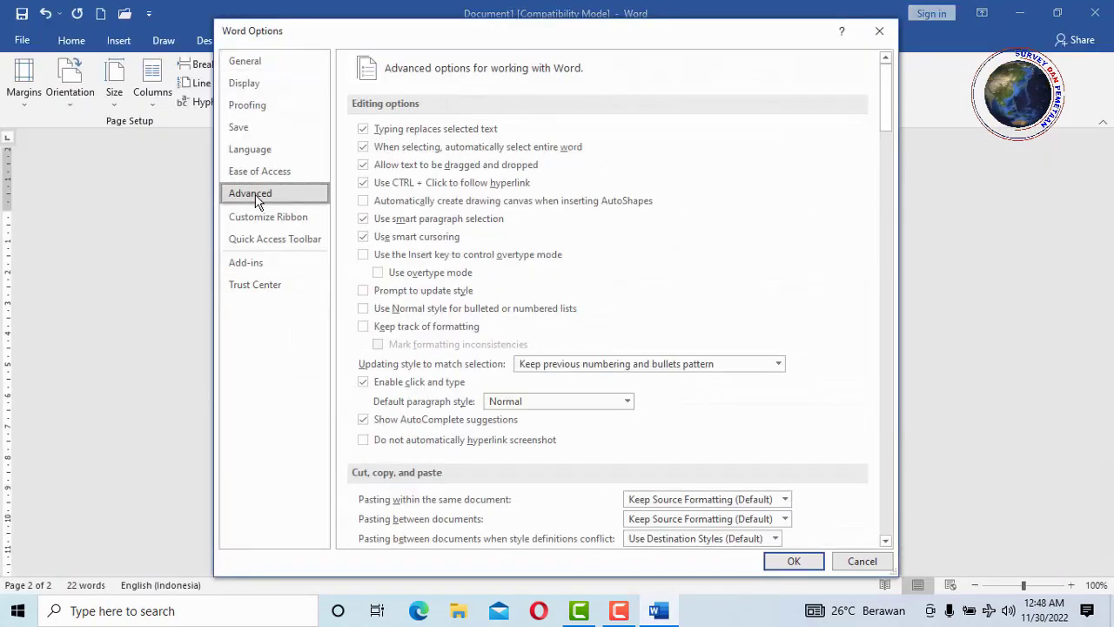
scroll(525, 339, down, 2)
scroll(430, 361, down, 7)
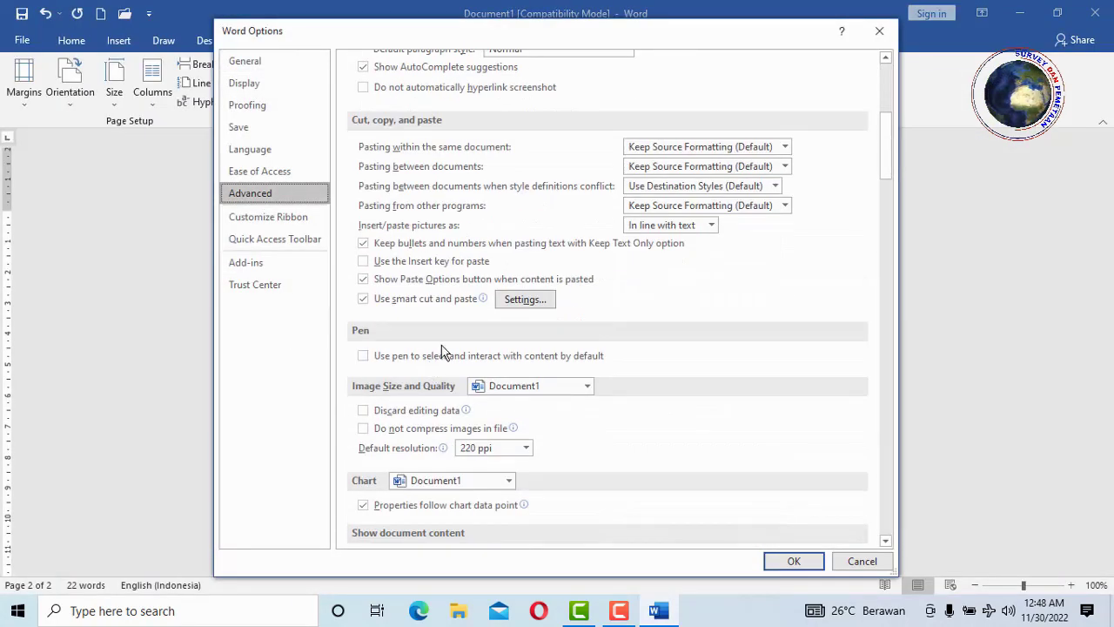
scroll(430, 361, down, 4)
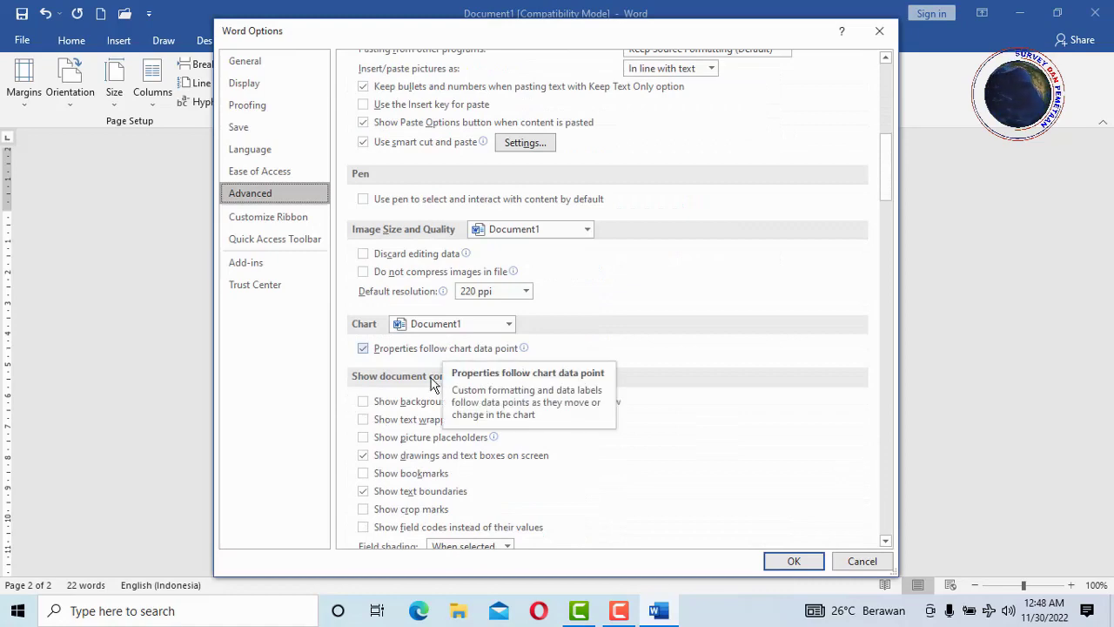
click(363, 492)
click(793, 561)
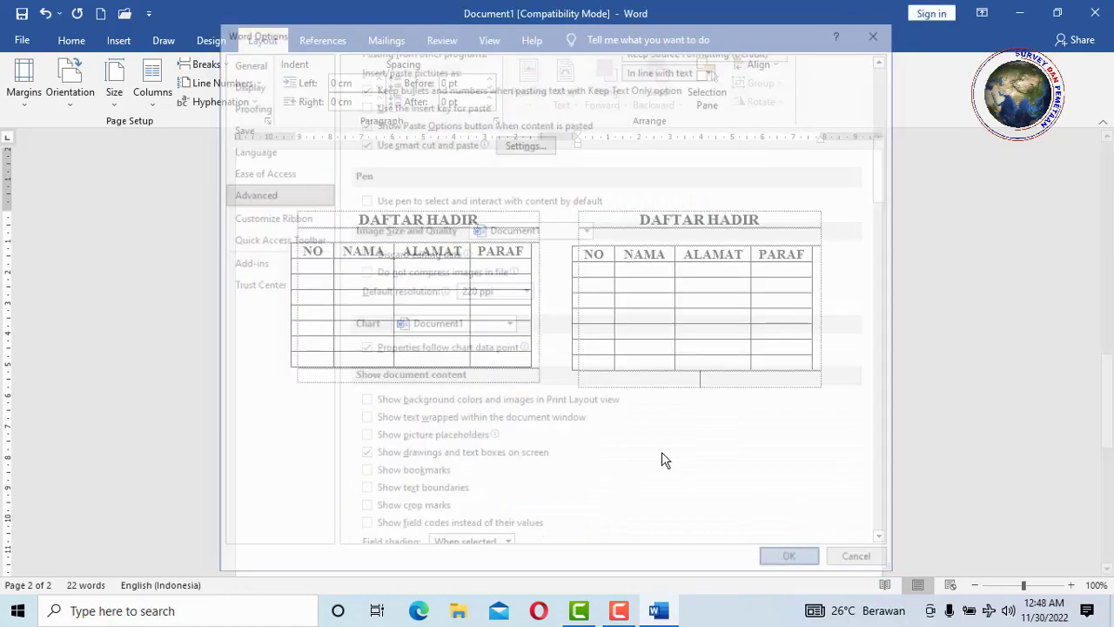